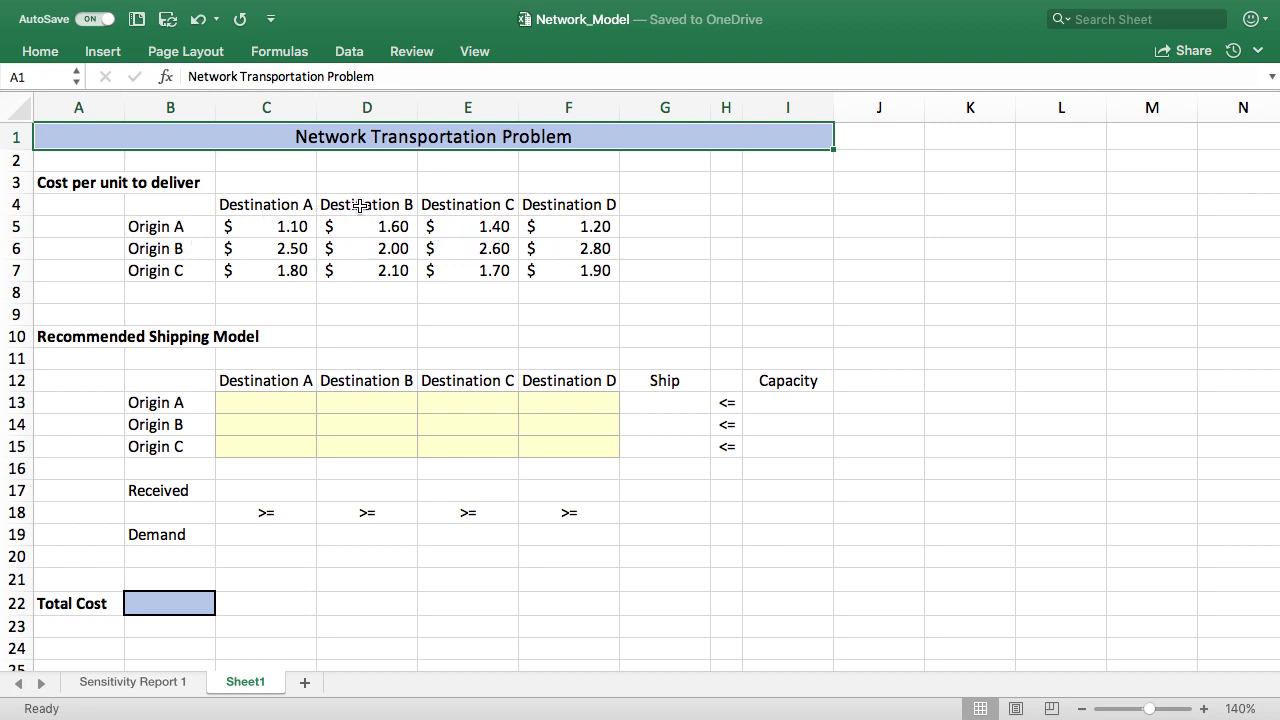
Enter capacities 4500, 2500 and 5000 for Origins A, B and C in I13:I15
click(264, 404)
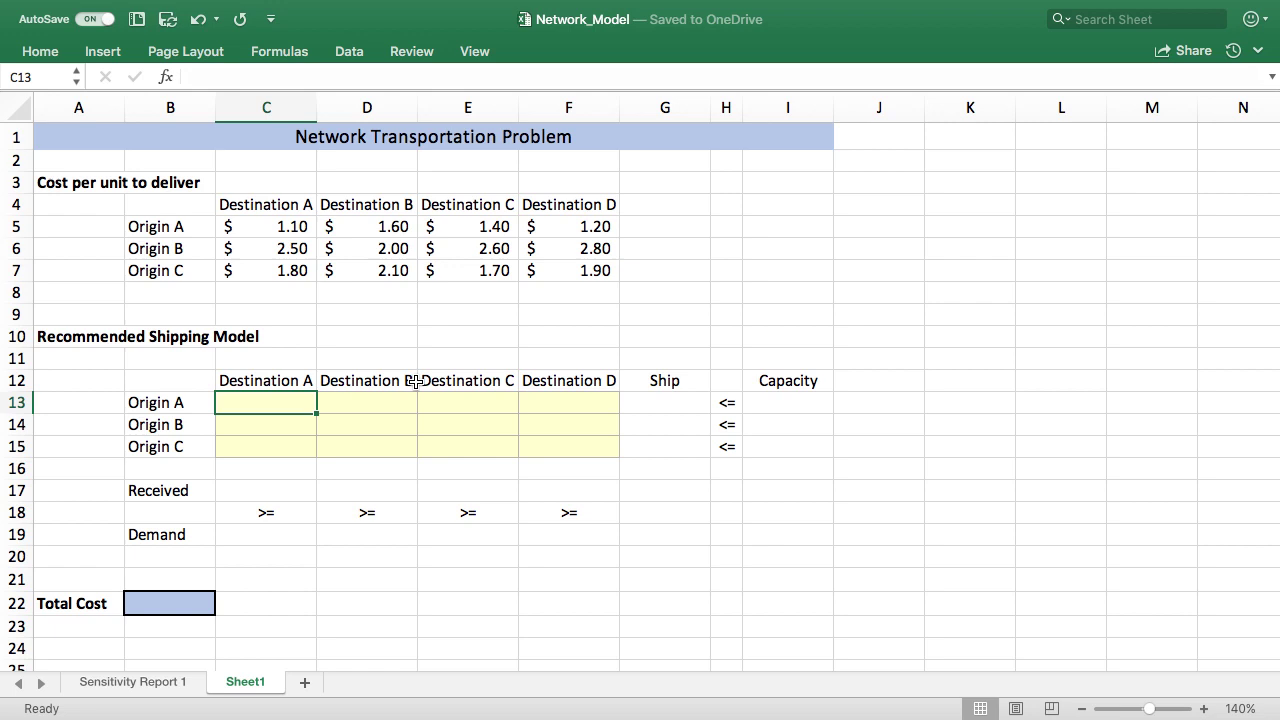
key(Right)
key(Right)
key(Right)
key(Right)
key(Right)
key(Right)
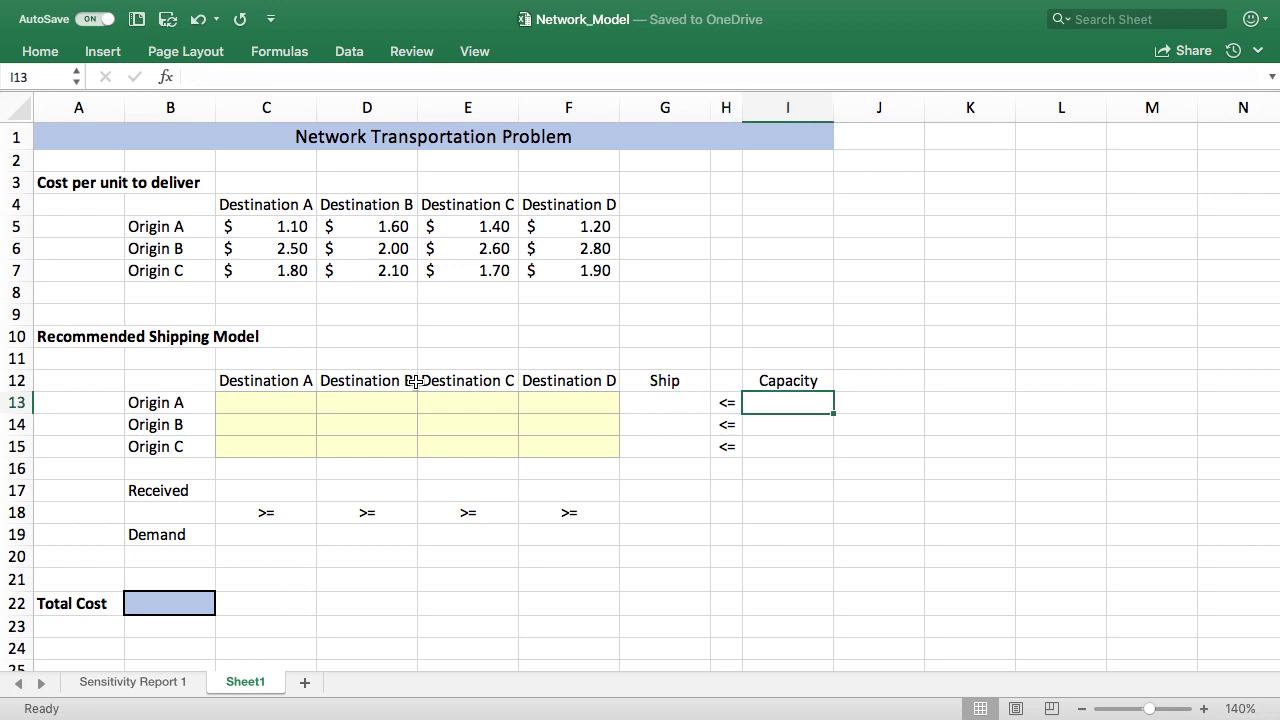
text(4500)
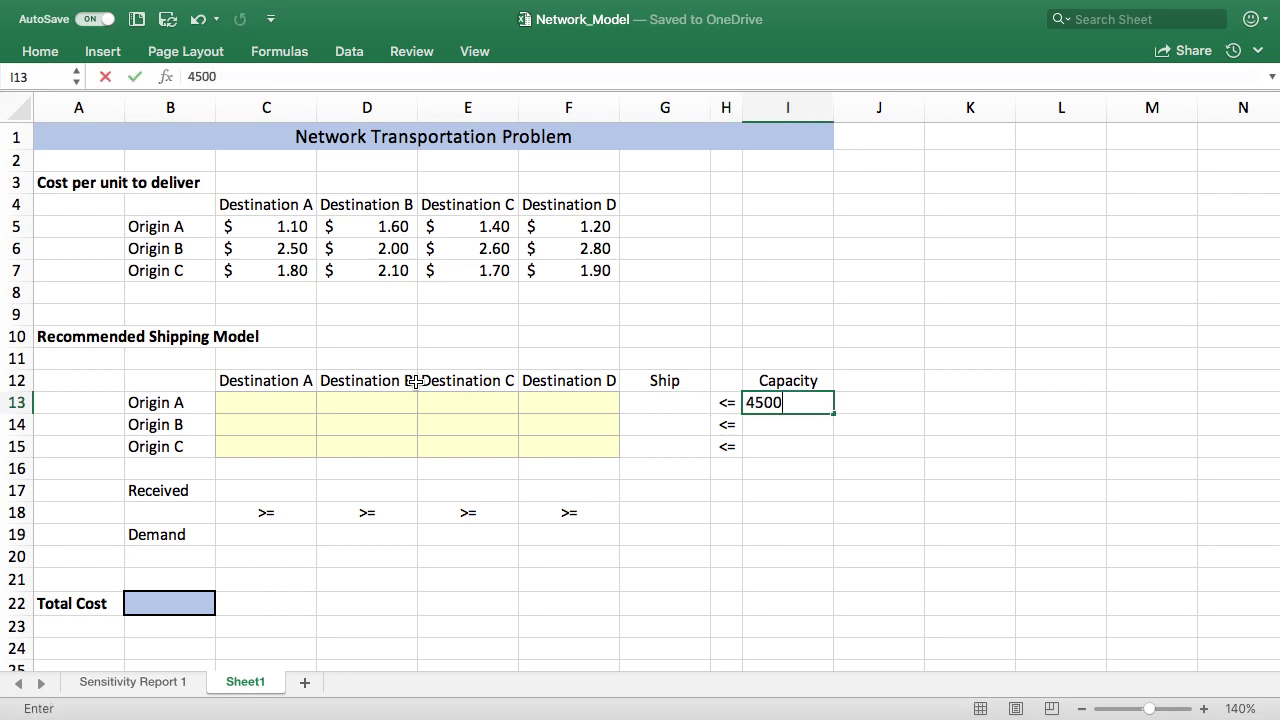
key(Return)
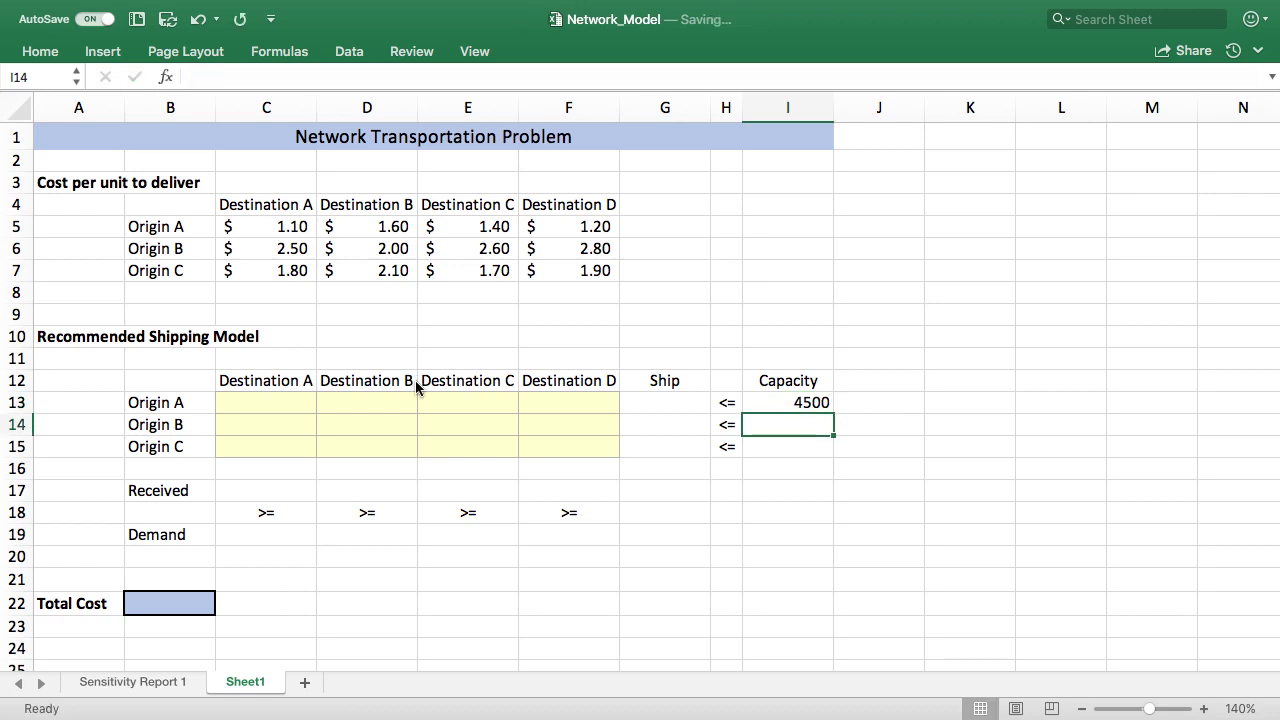
text(2500)
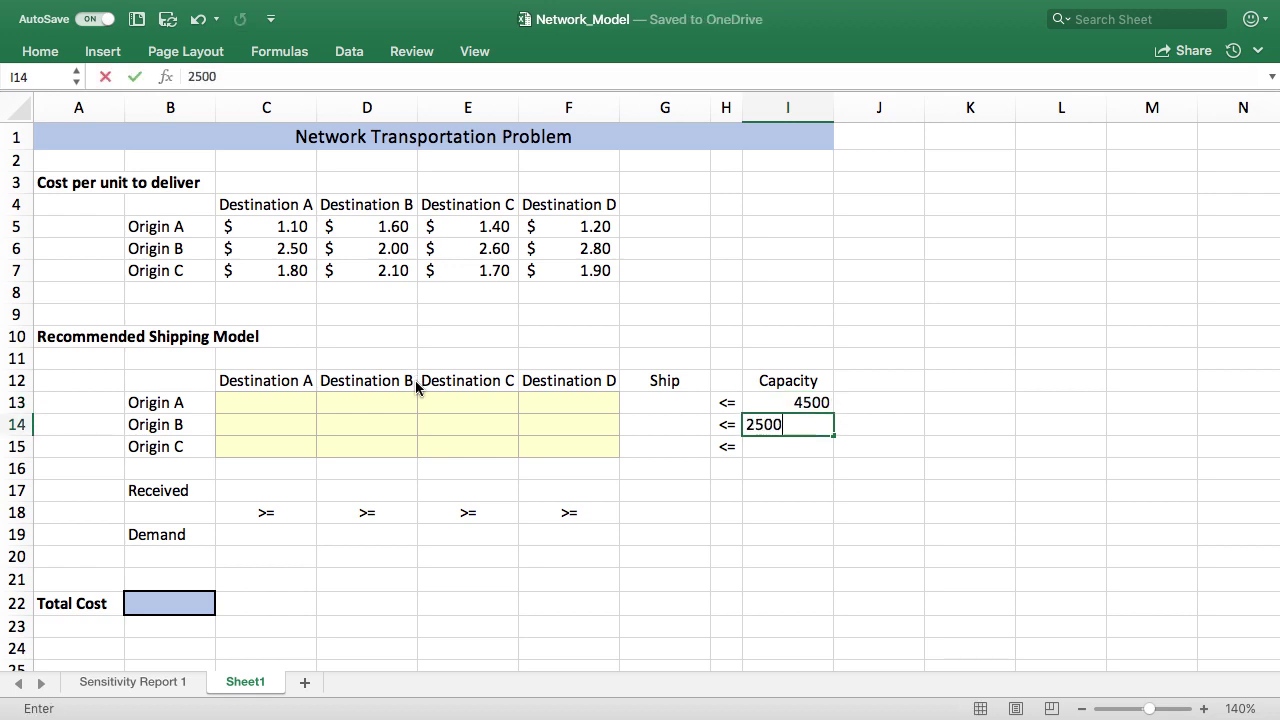
key(Return)
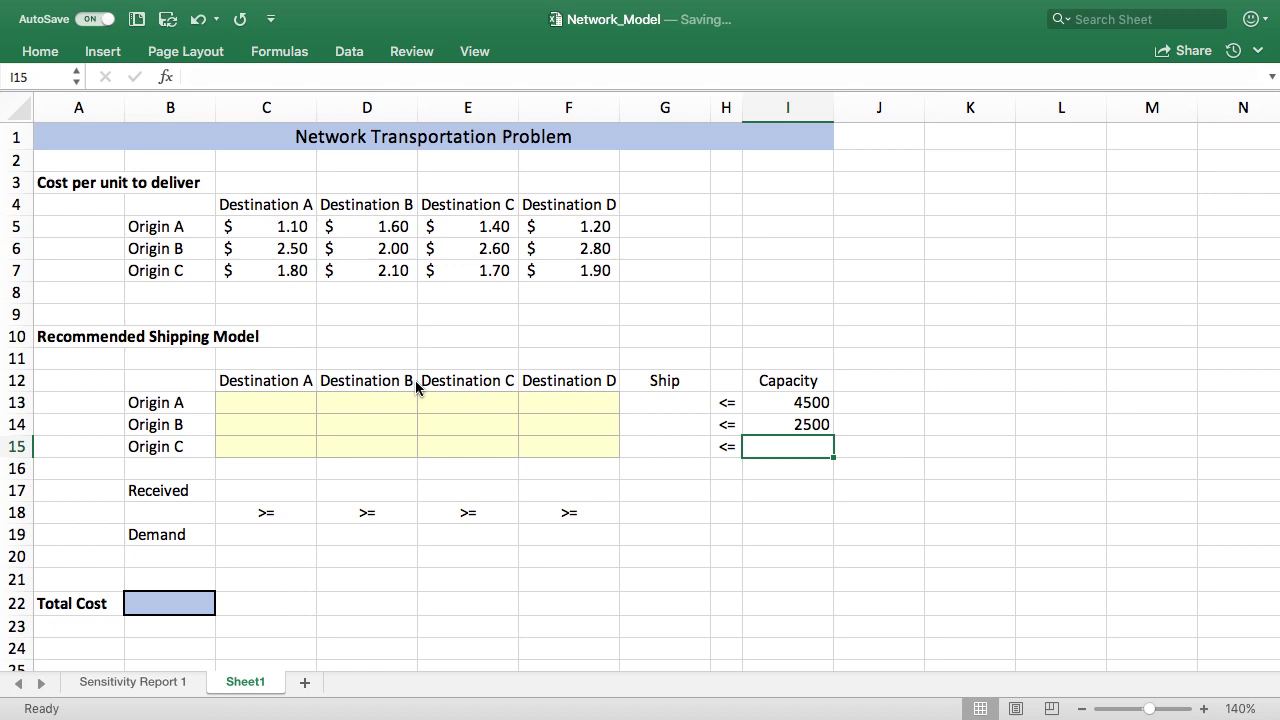
text(5000)
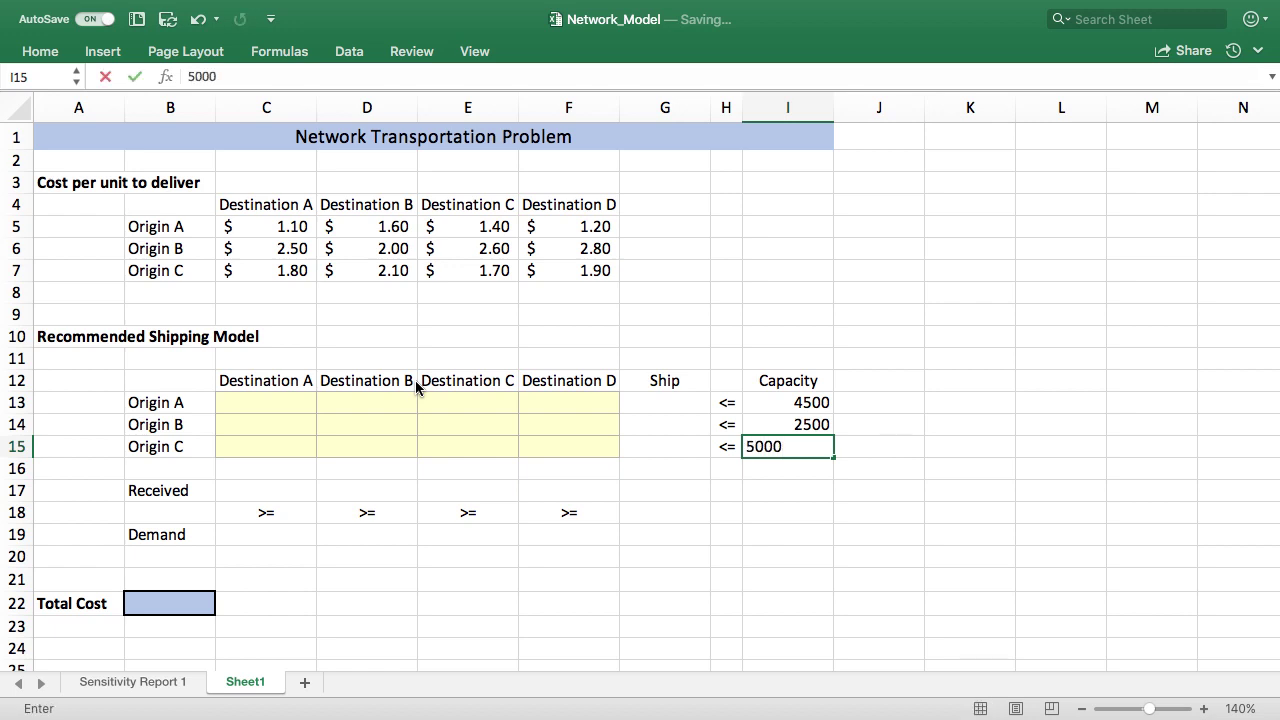
key(Return)
Enter demands 4300, 2000, 2800 and 2900 for Destinations A–D in C19:F19
key(Left)
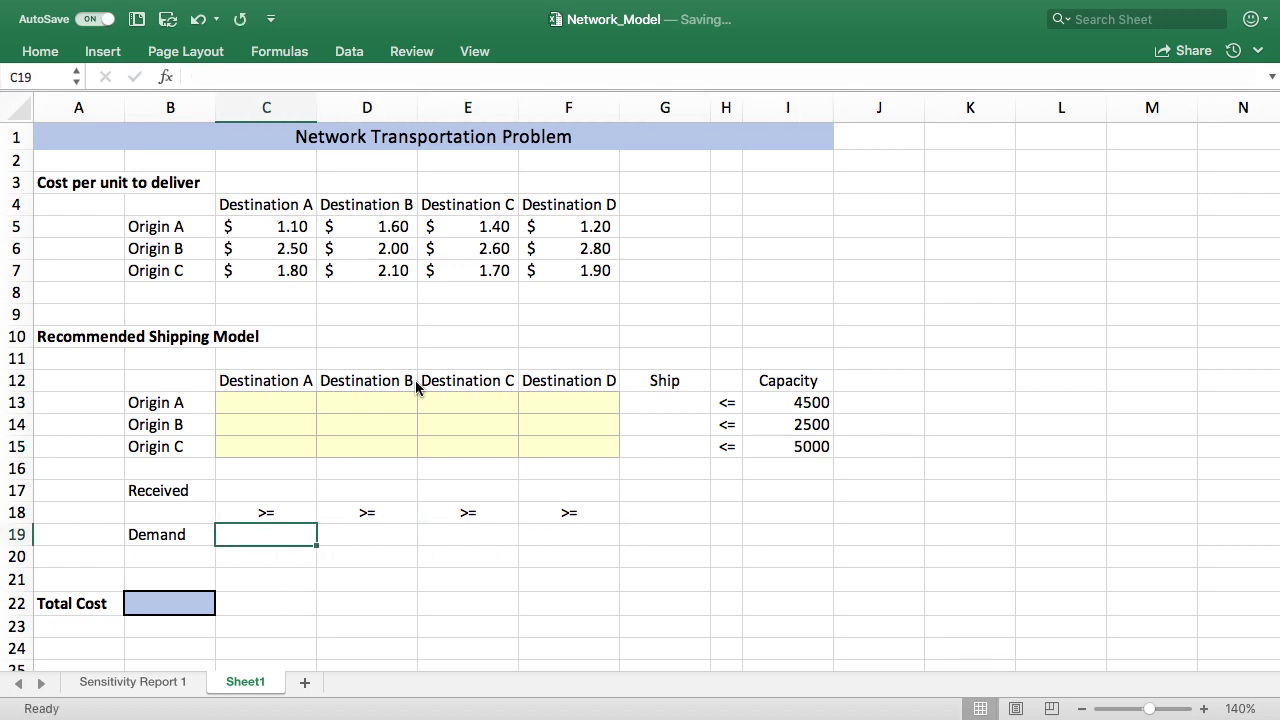
text(4300)
key(Tab)
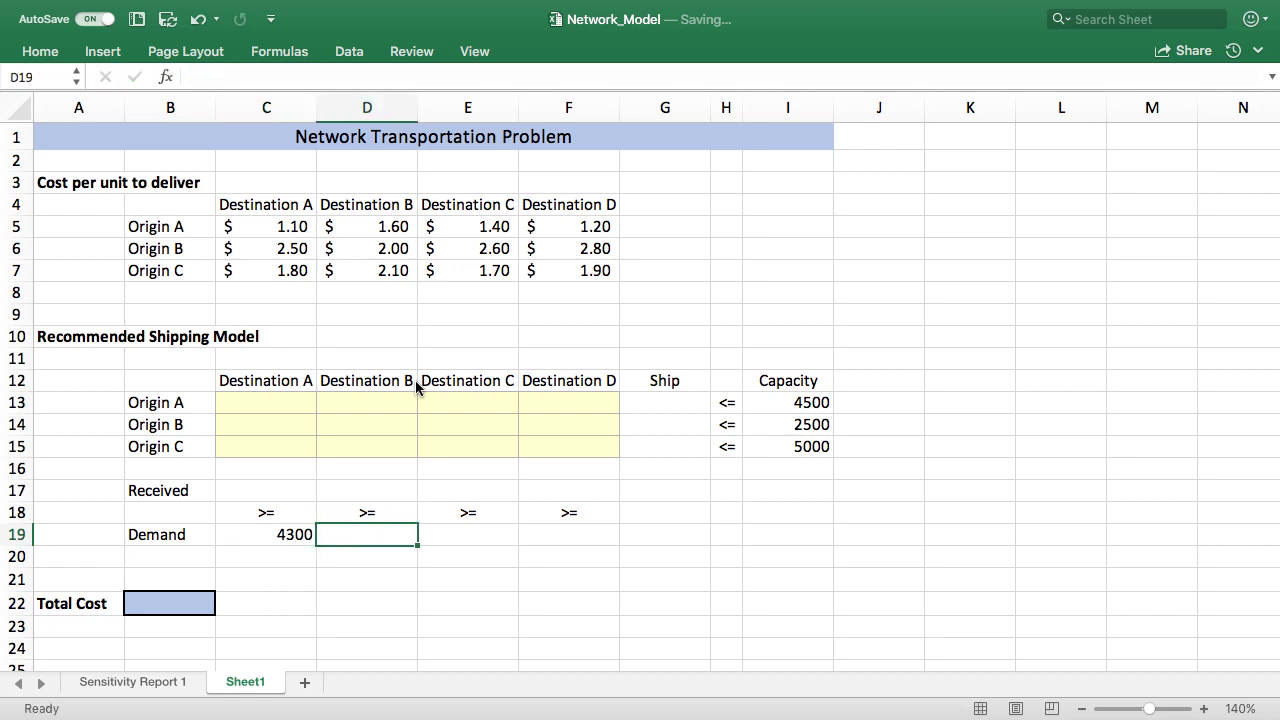
text(2000)
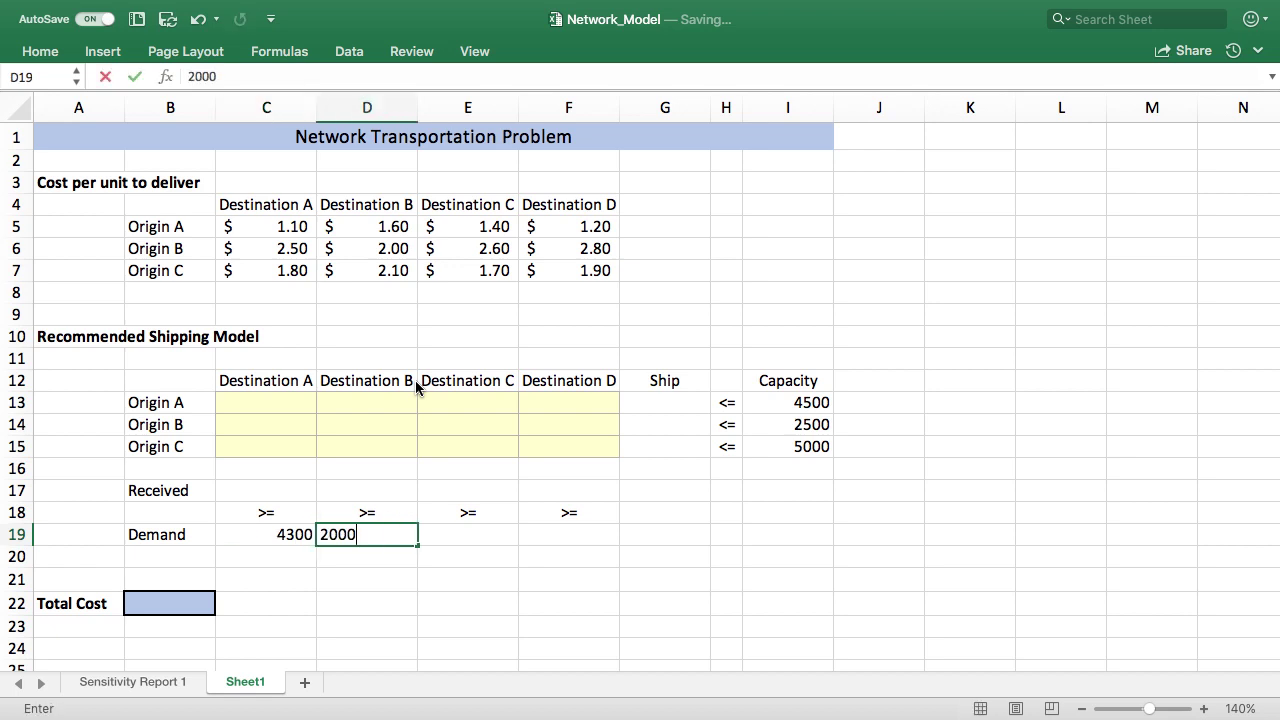
key(Tab)
text(2800)
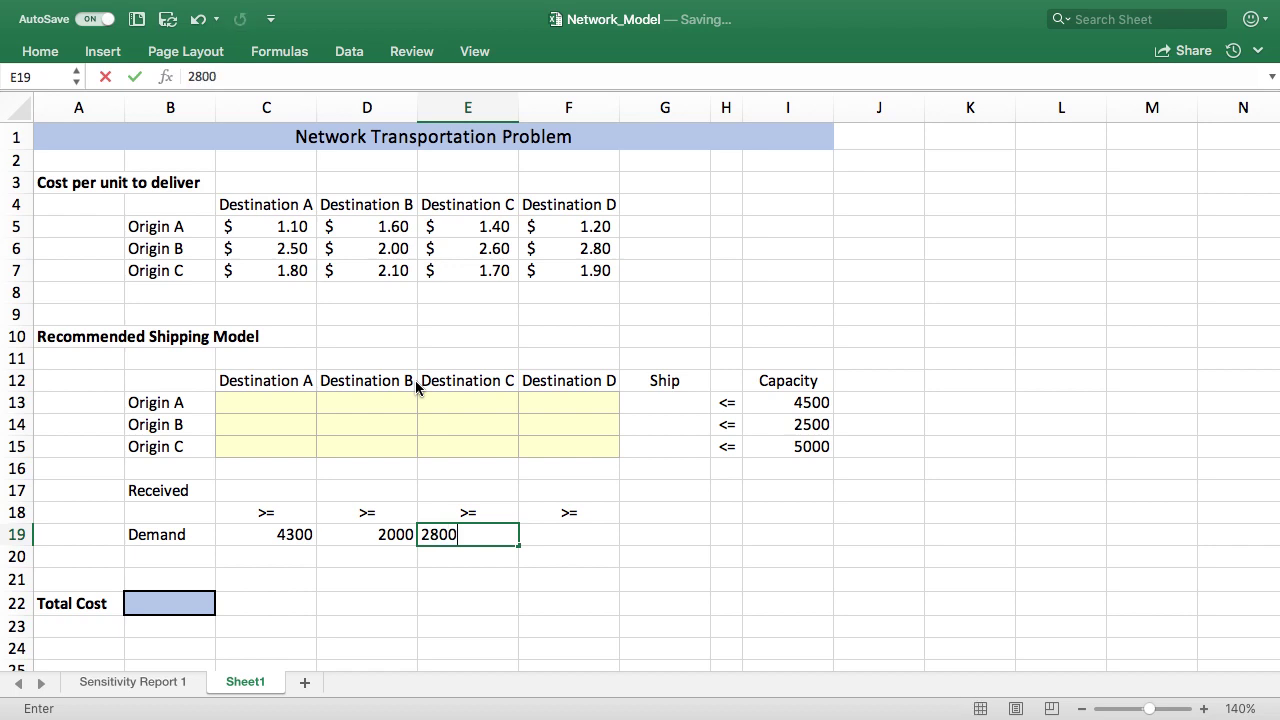
key(Tab)
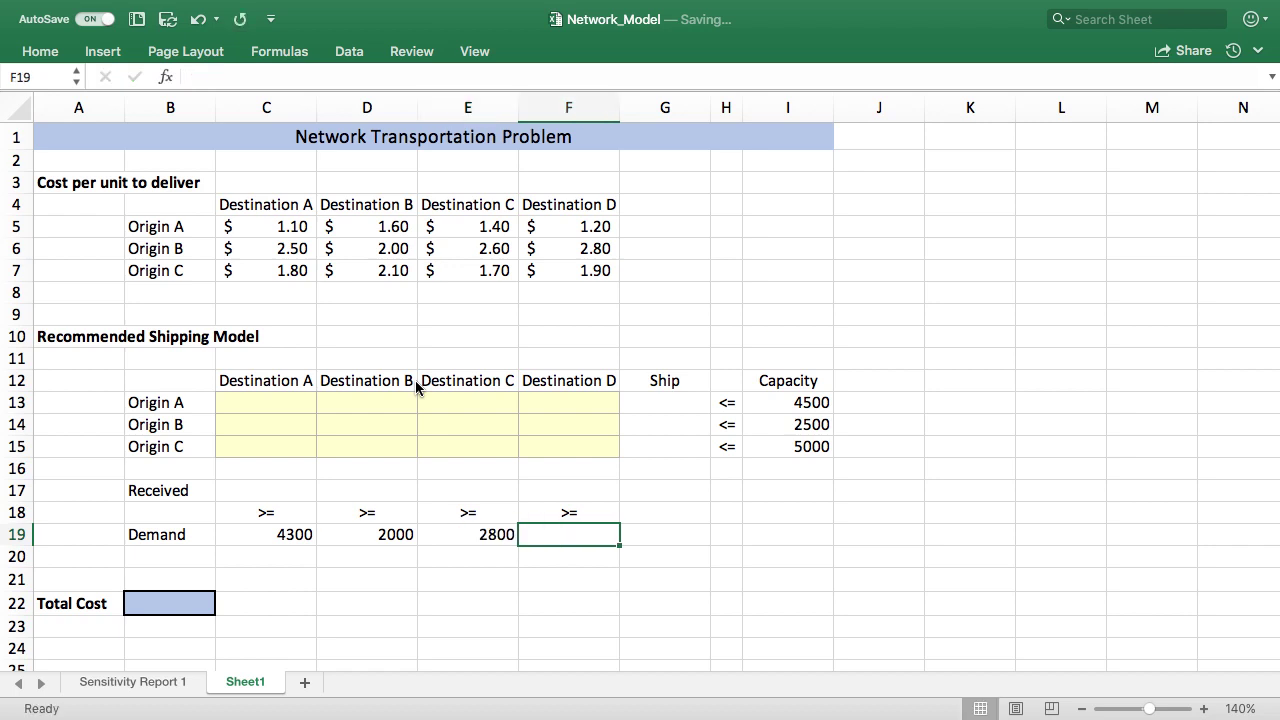
text(2900)
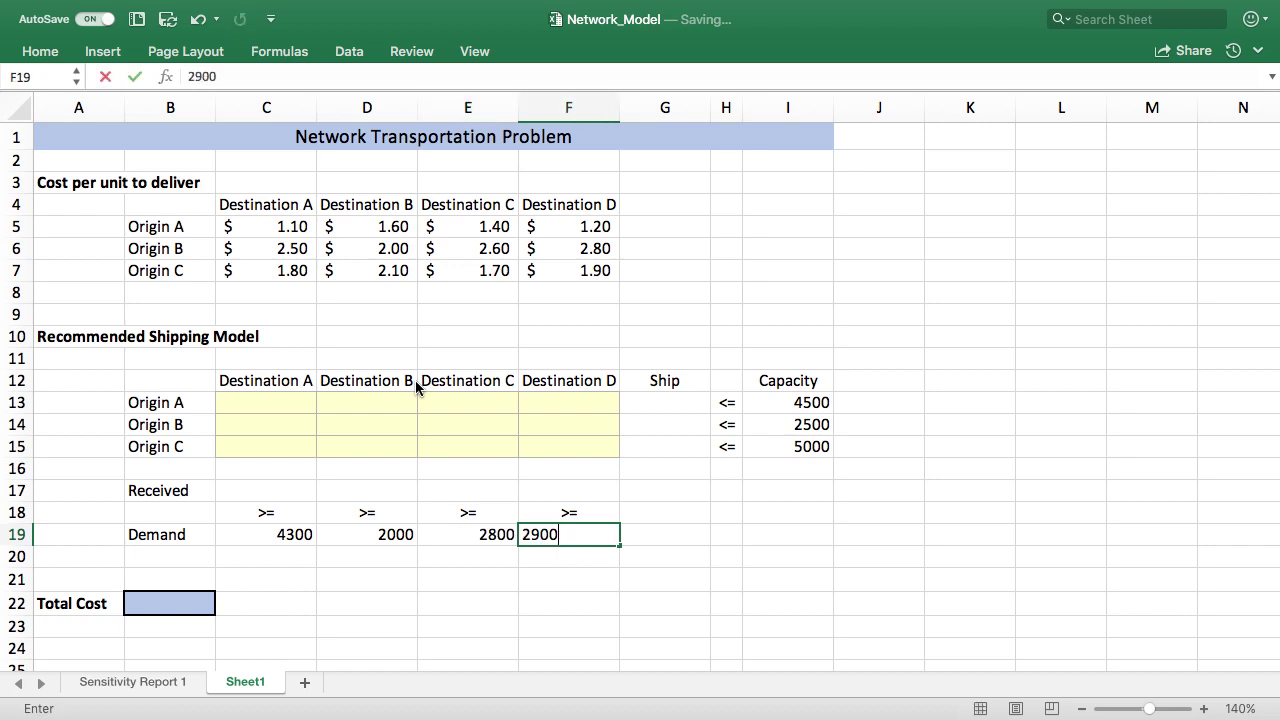
key(Return)
key(Left)
key(Left)
key(Left)
key(Left)
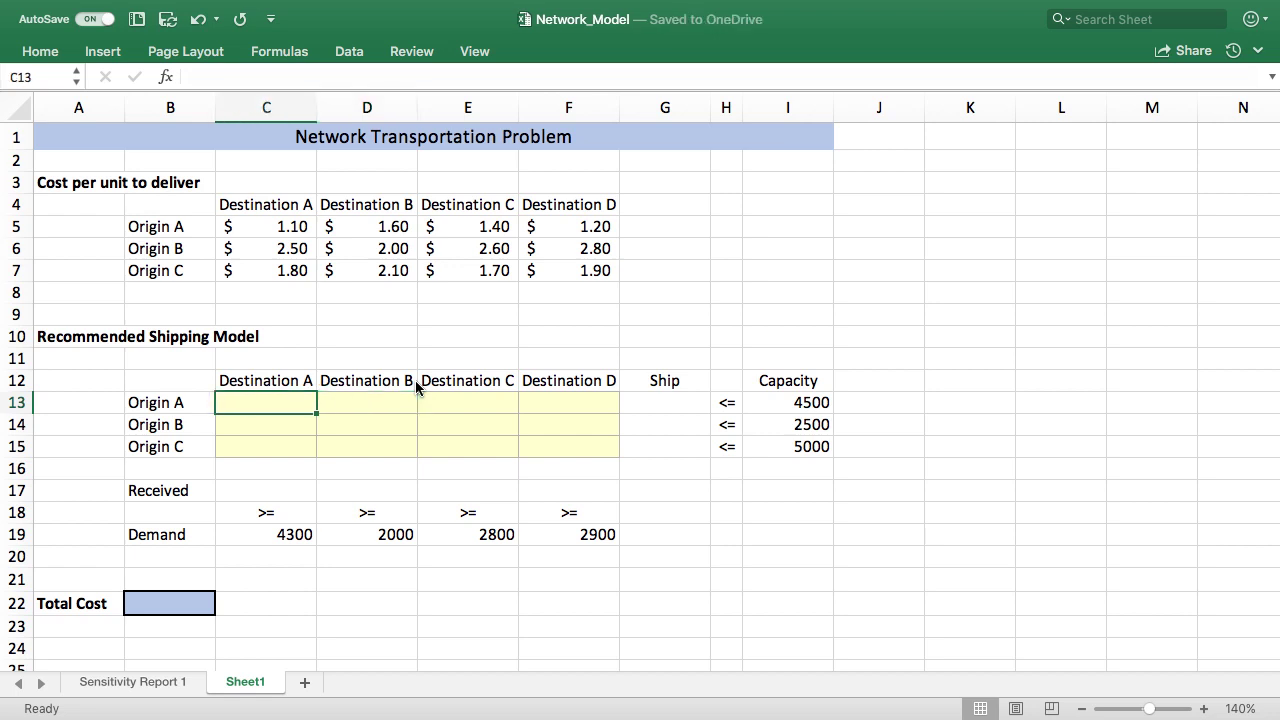
Fill all twelve shipment cells C13:F15 with a placeholder value of 1
text(1)
key(Tab)
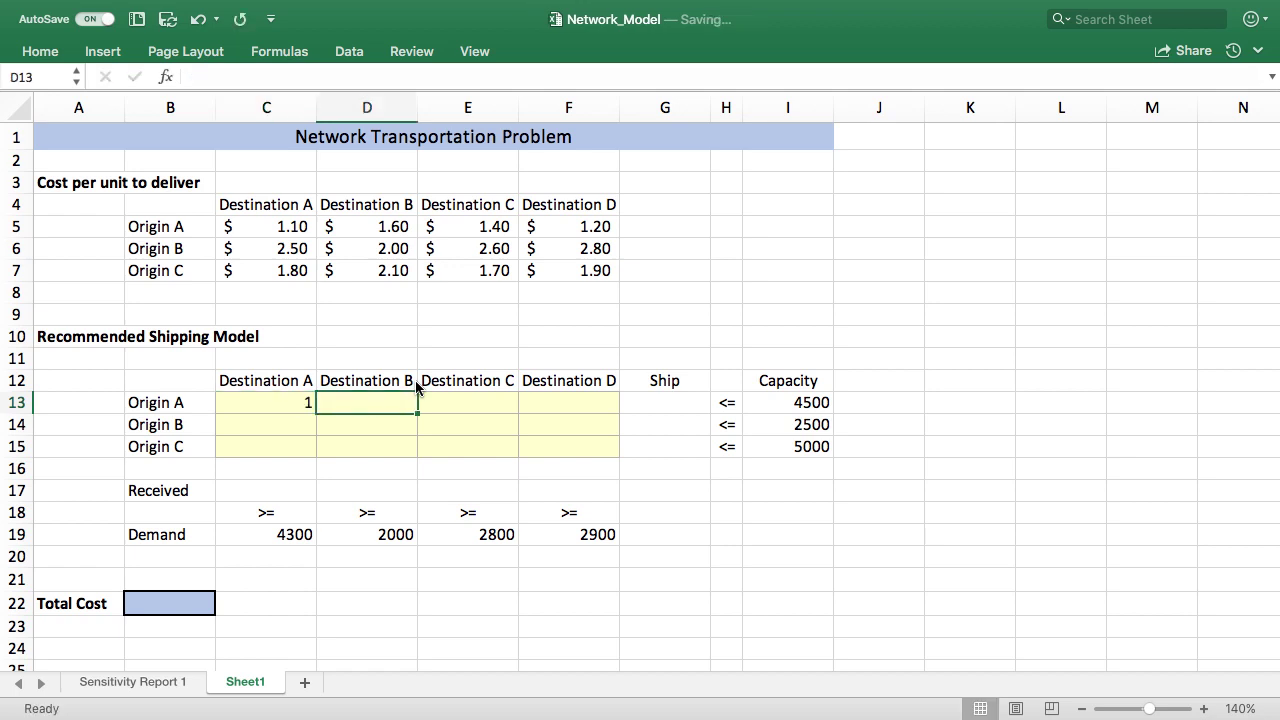
text(1)
key(Tab)
text(1)
key(Tab)
text(1)
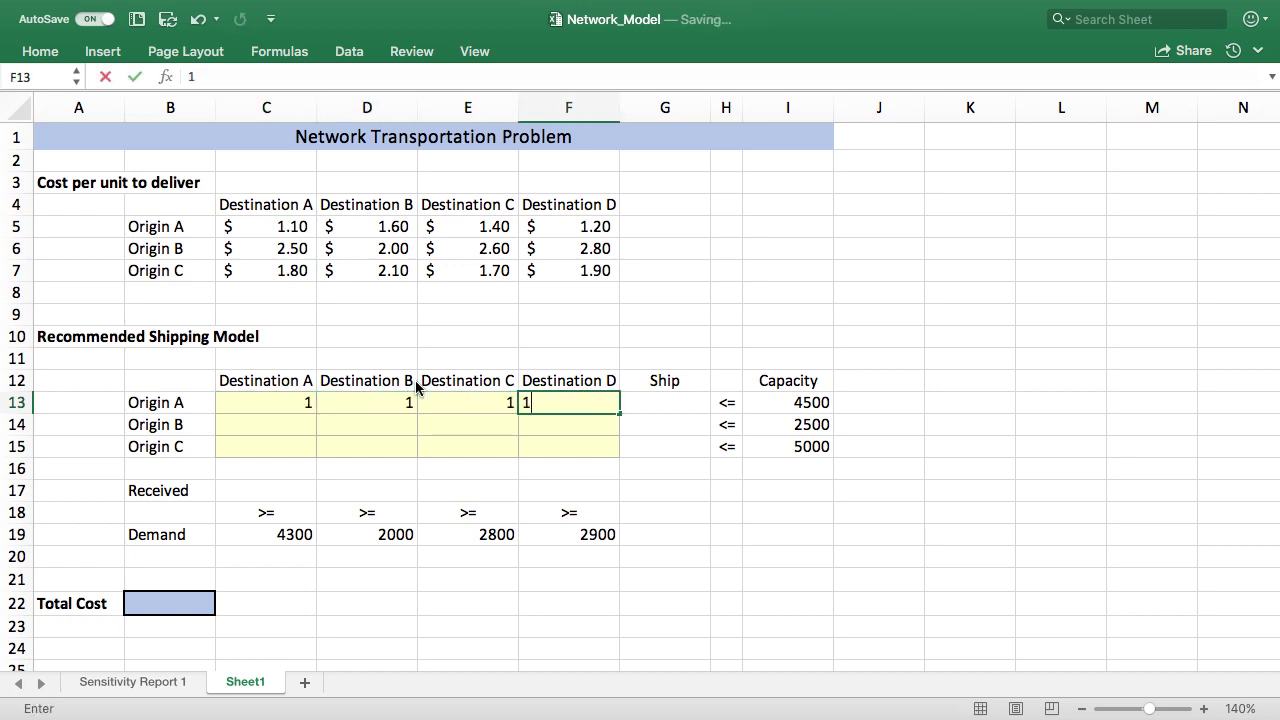
key(Return)
text(1)
key(Left)
text(1)
key(Left)
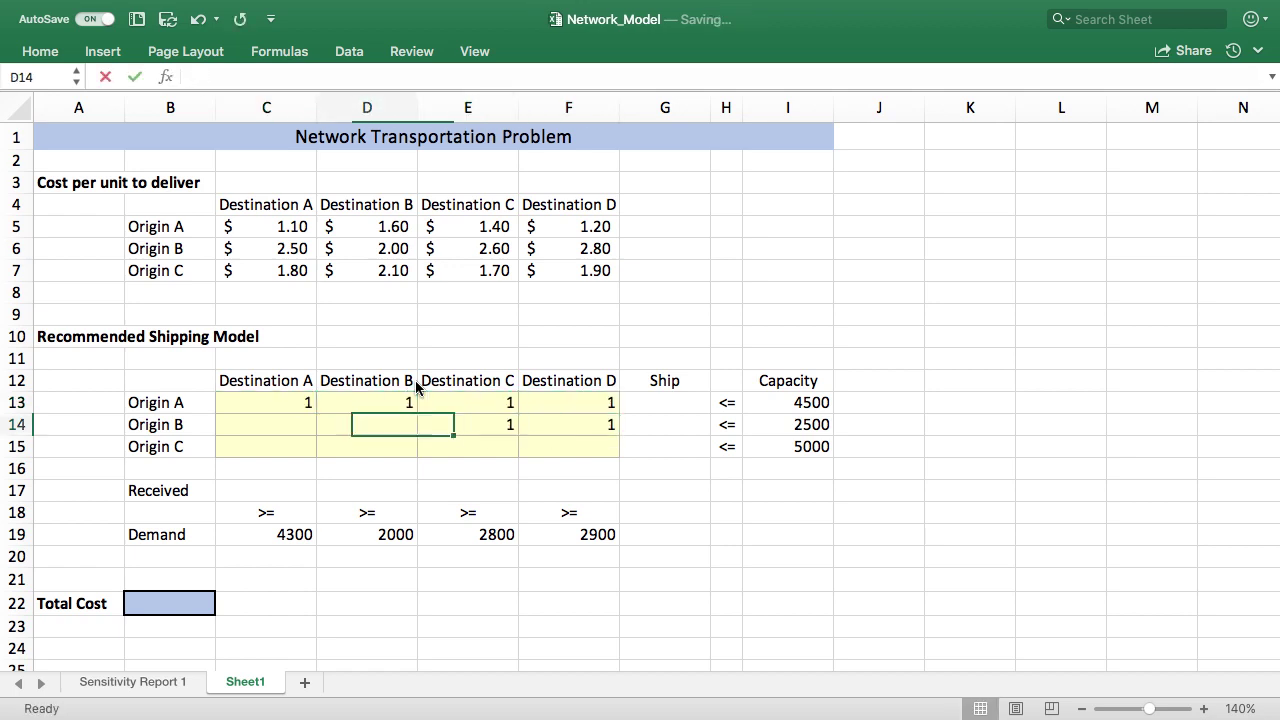
text(1)
key(Left)
text(1)
key(Return)
text(1)
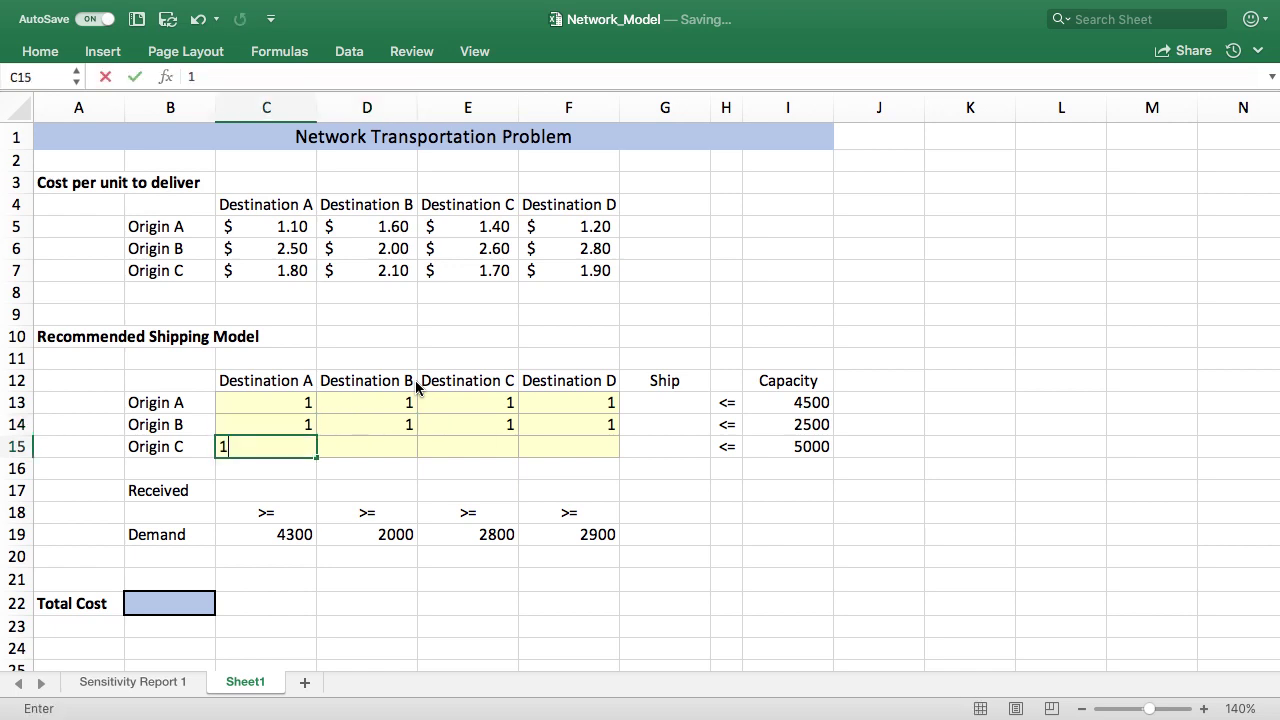
key(Tab)
text(1)
key(Tab)
text(1)
key(Tab)
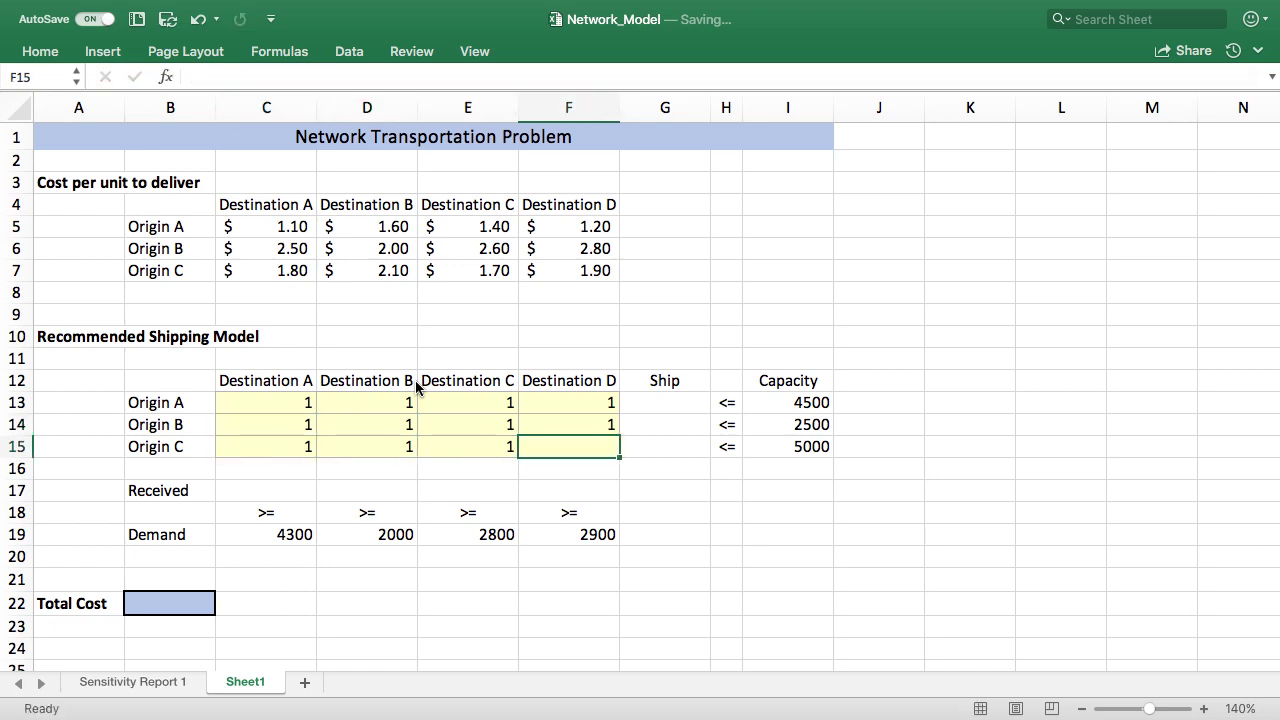
text(1)
key(Tab)
key(Up)
key(Up)
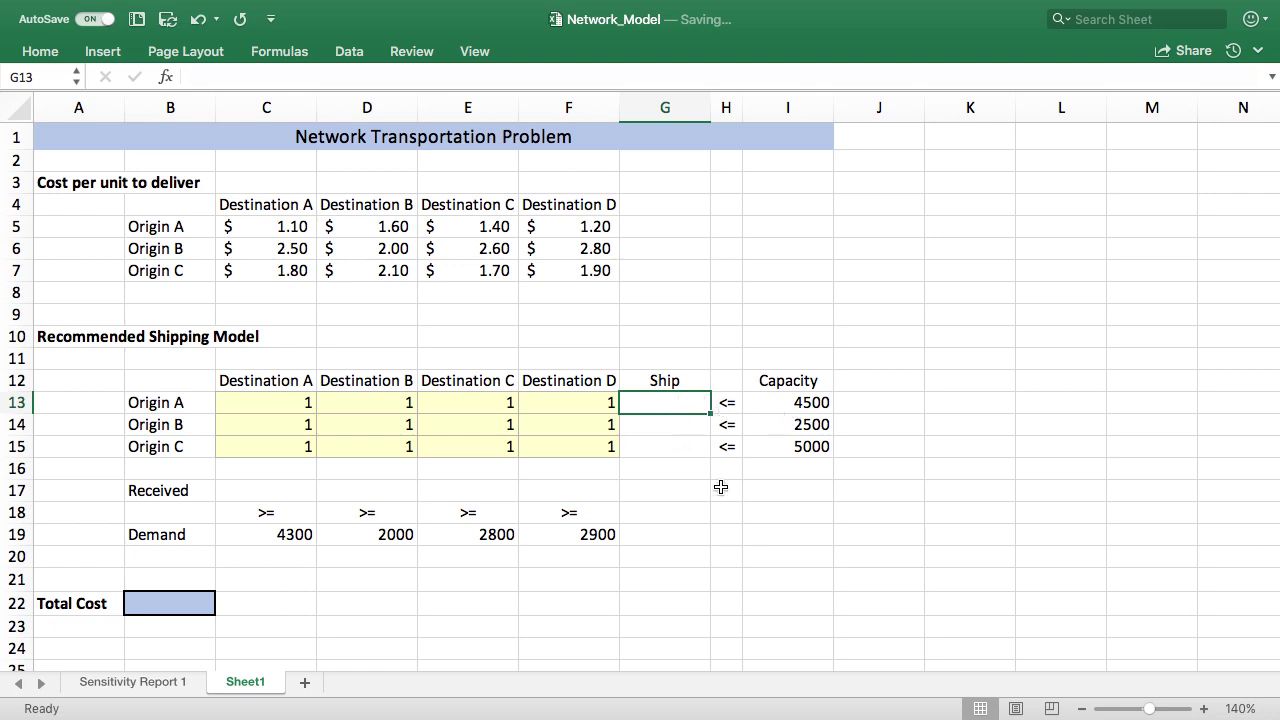
Enter =SUM(C13:F13) in G13 and fill it down to G15, each showing 4
text(=sum()
key(Left)
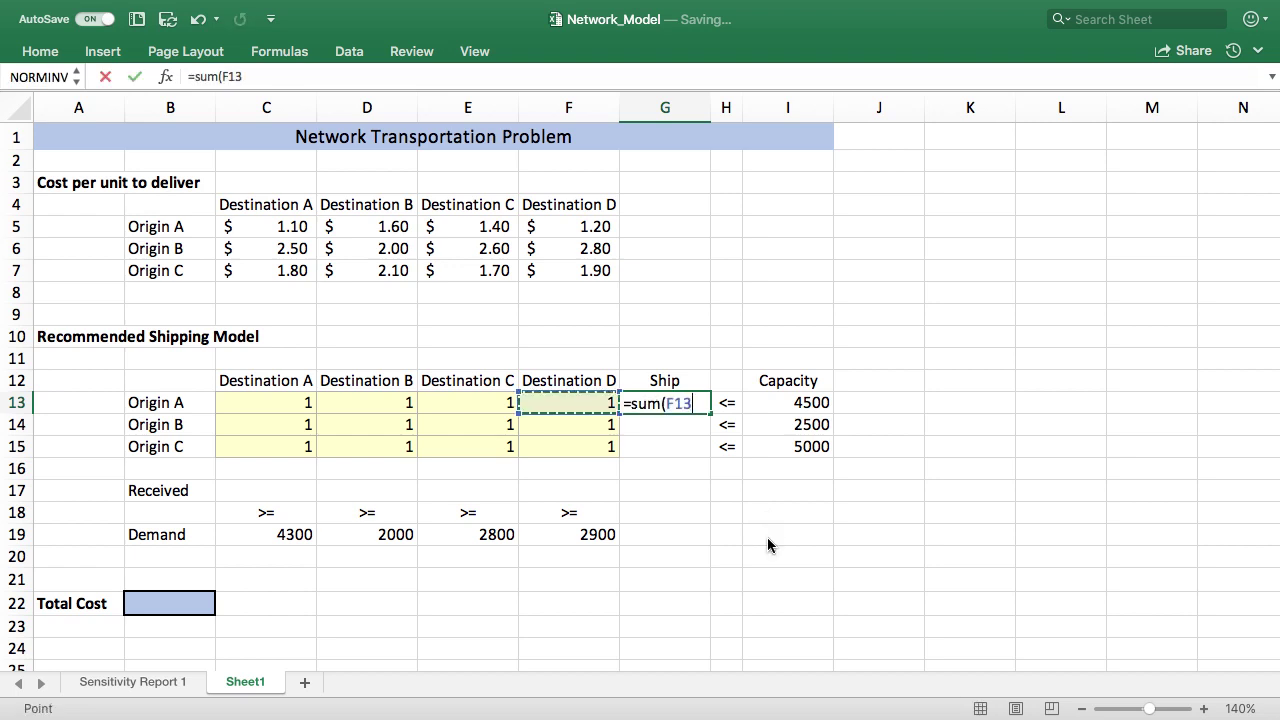
key(shift+Left)
key(shift+Left)
key(shift+Left)
key(Return)
drag(709, 412, 709, 452)
Sum the demand row C19:F19 in G19 for a total demand of 12000
click(684, 537)
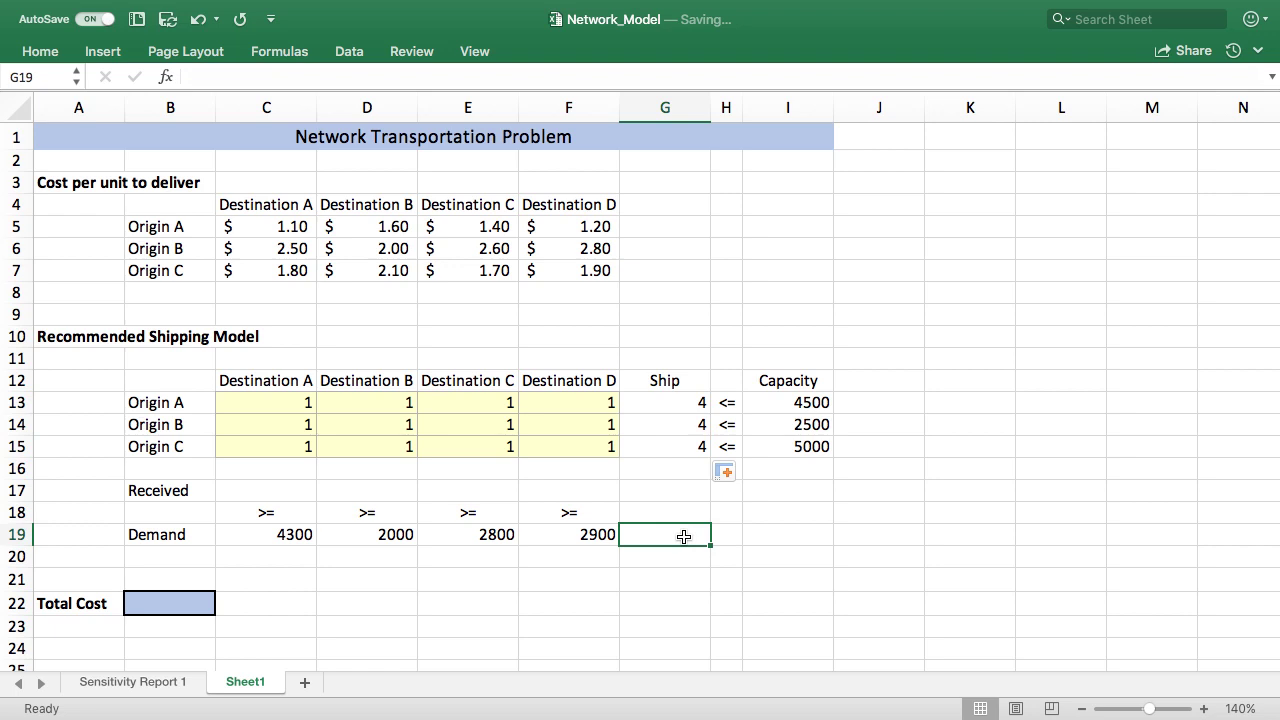
text(=sum()
key(Left)
key(shift+Left)
key(shift+Left)
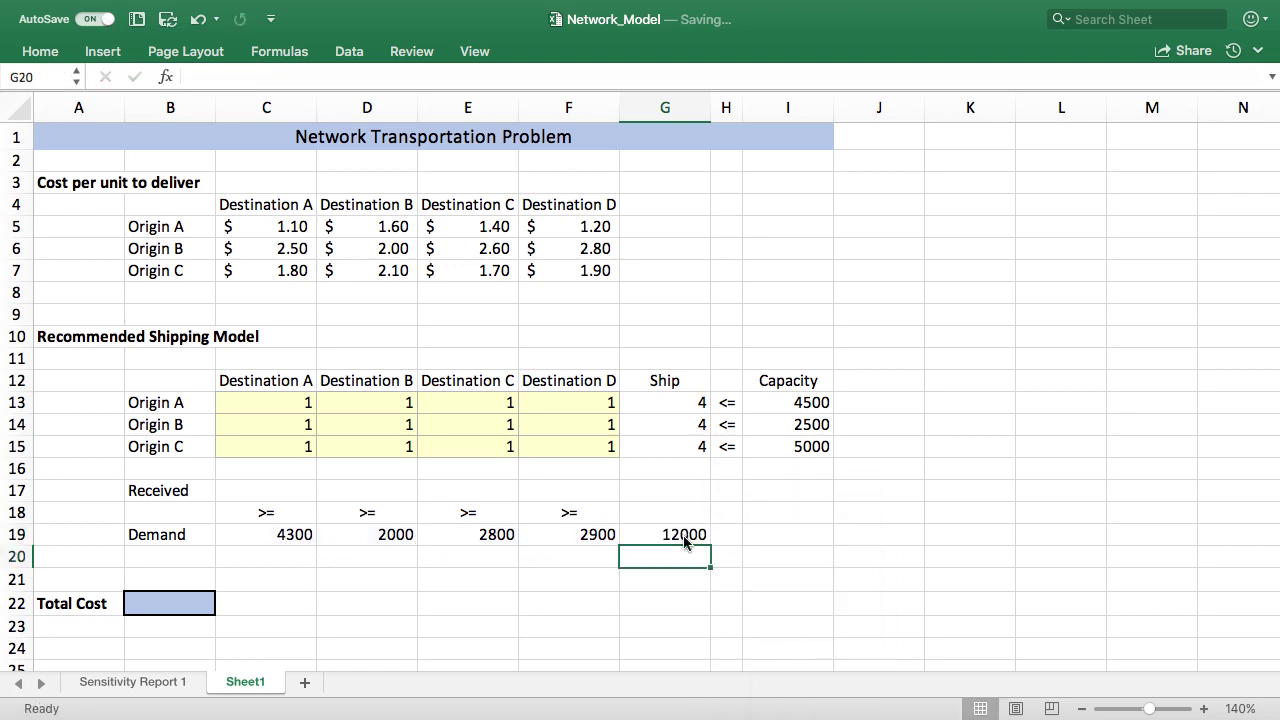
key(Up)
key(Up)
key(Up)
key(Left)
key(Left)
key(Left)
key(Left)
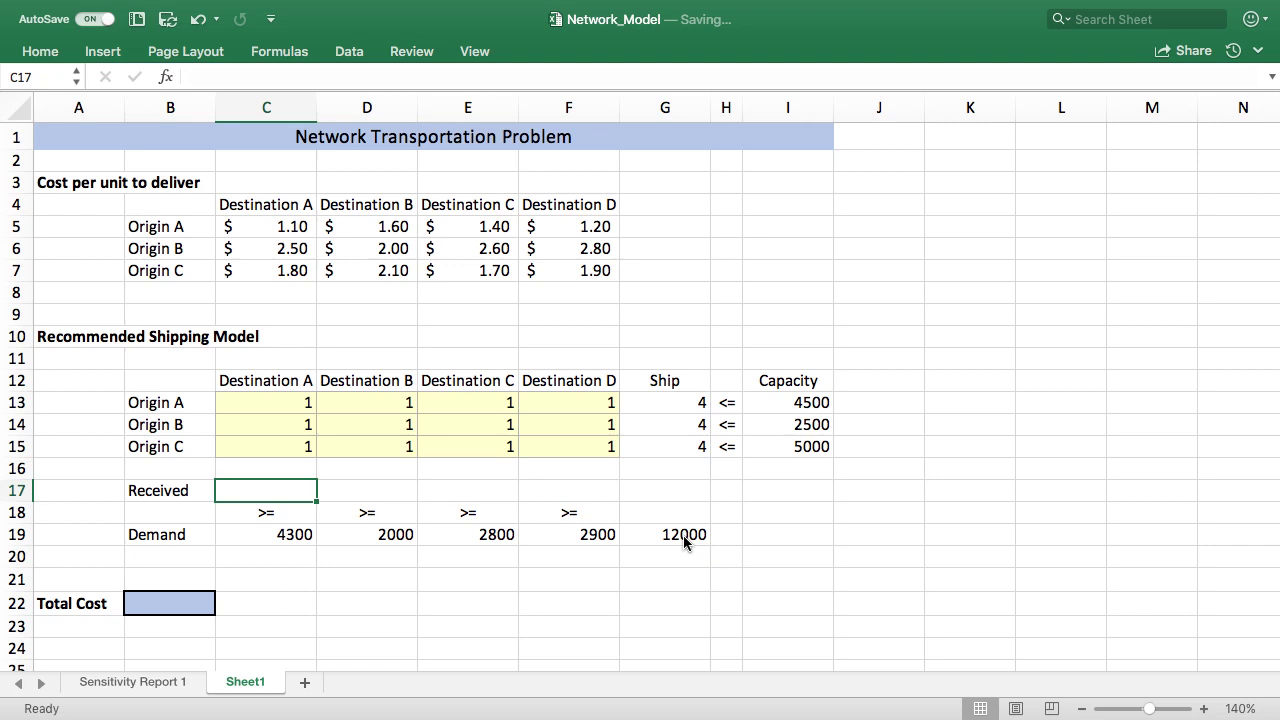
key(Left)
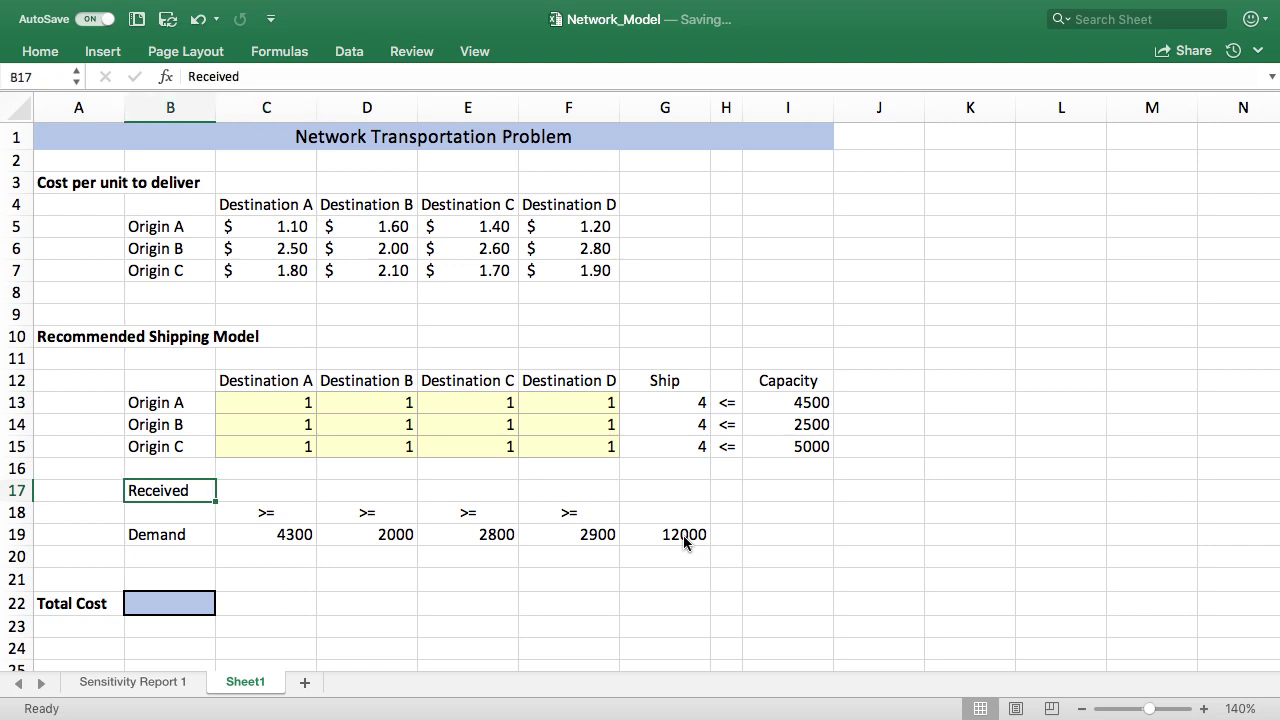
key(Right)
key(Down)
key(Down)
key(Up)
key(Up)
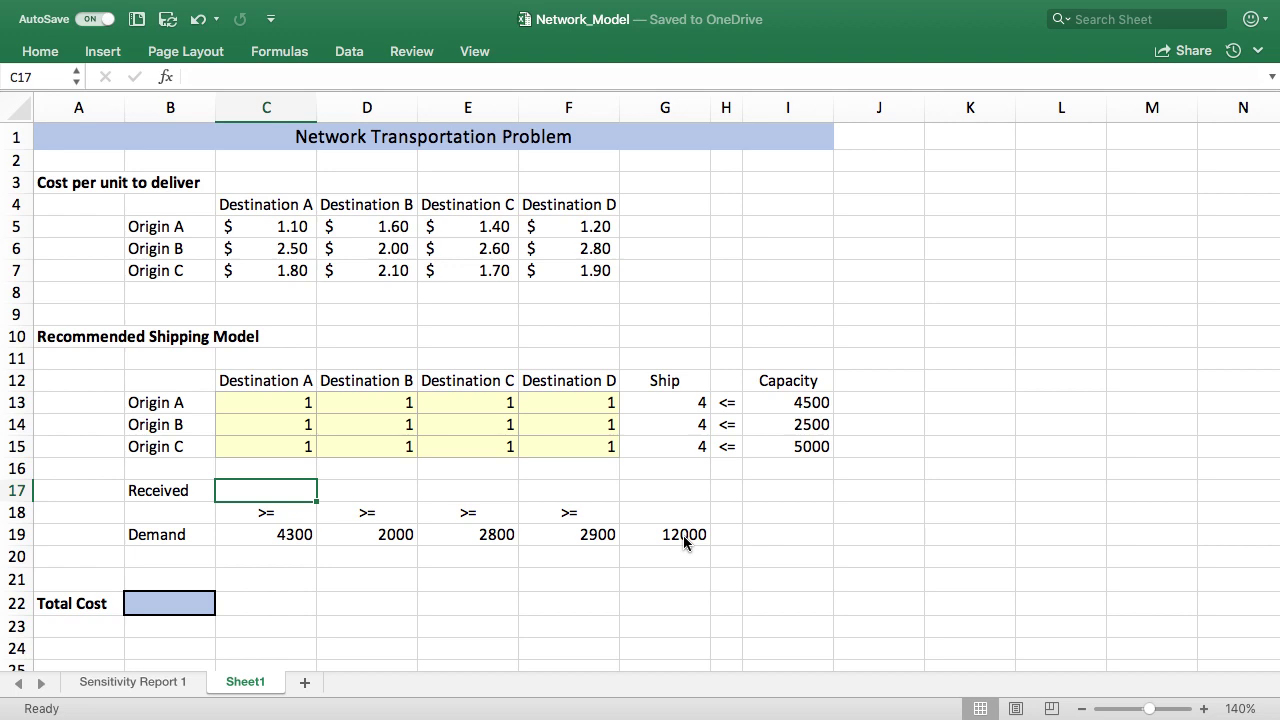
Enter =SUM(C13:C15) in C17 and copy it across to F17, each showing 3
text(=sum()
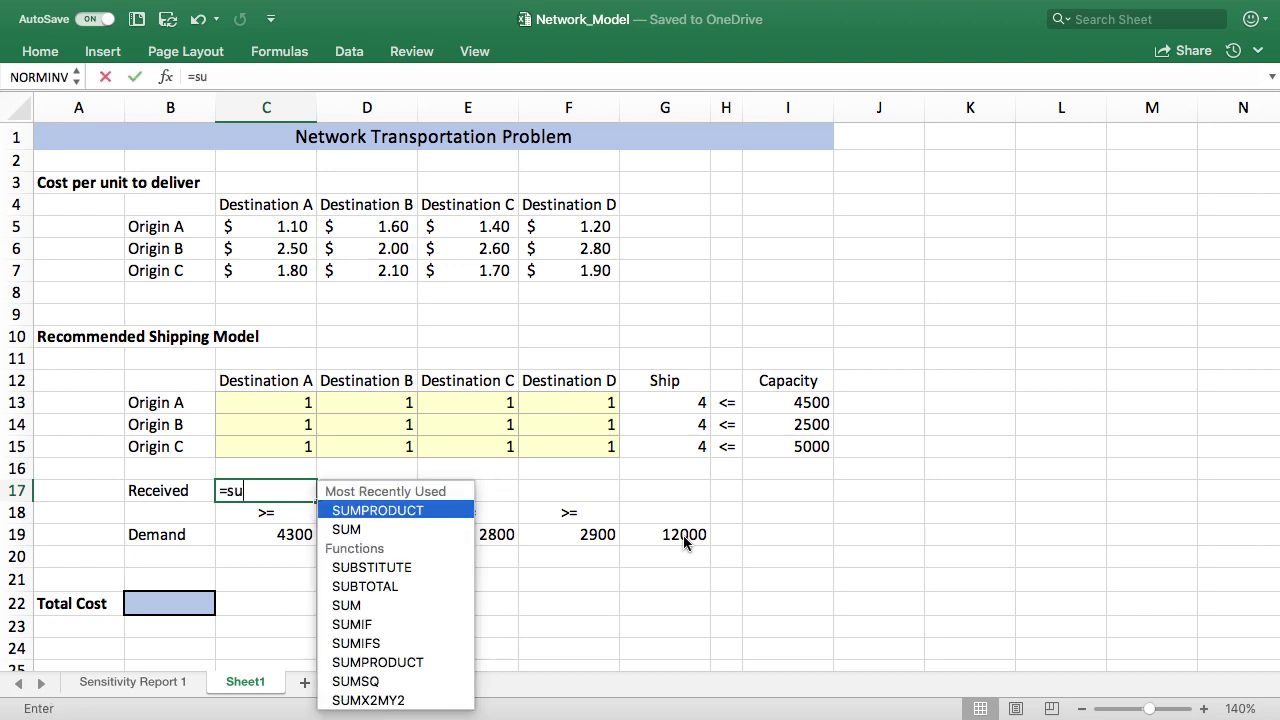
key(Up)
key(Up)
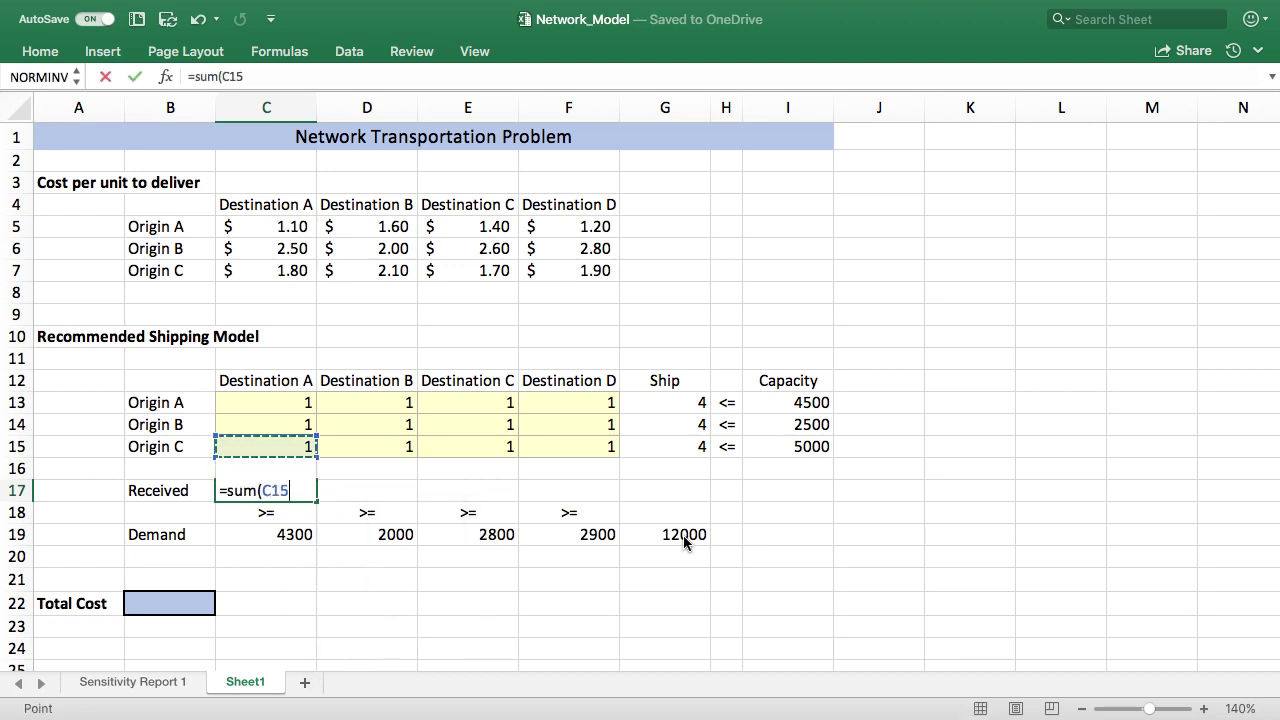
key(shift+Up)
key(shift+Up)
key(Return)
key(Up)
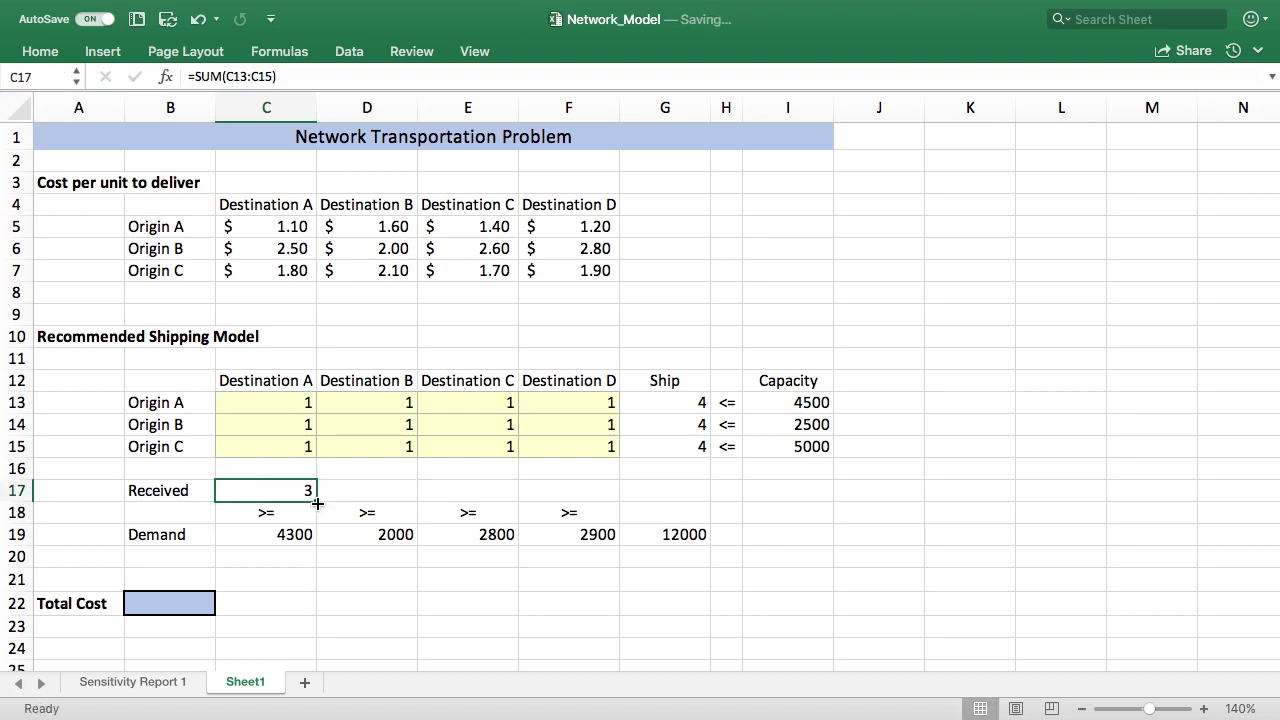
drag(318, 503, 583, 508)
click(194, 604)
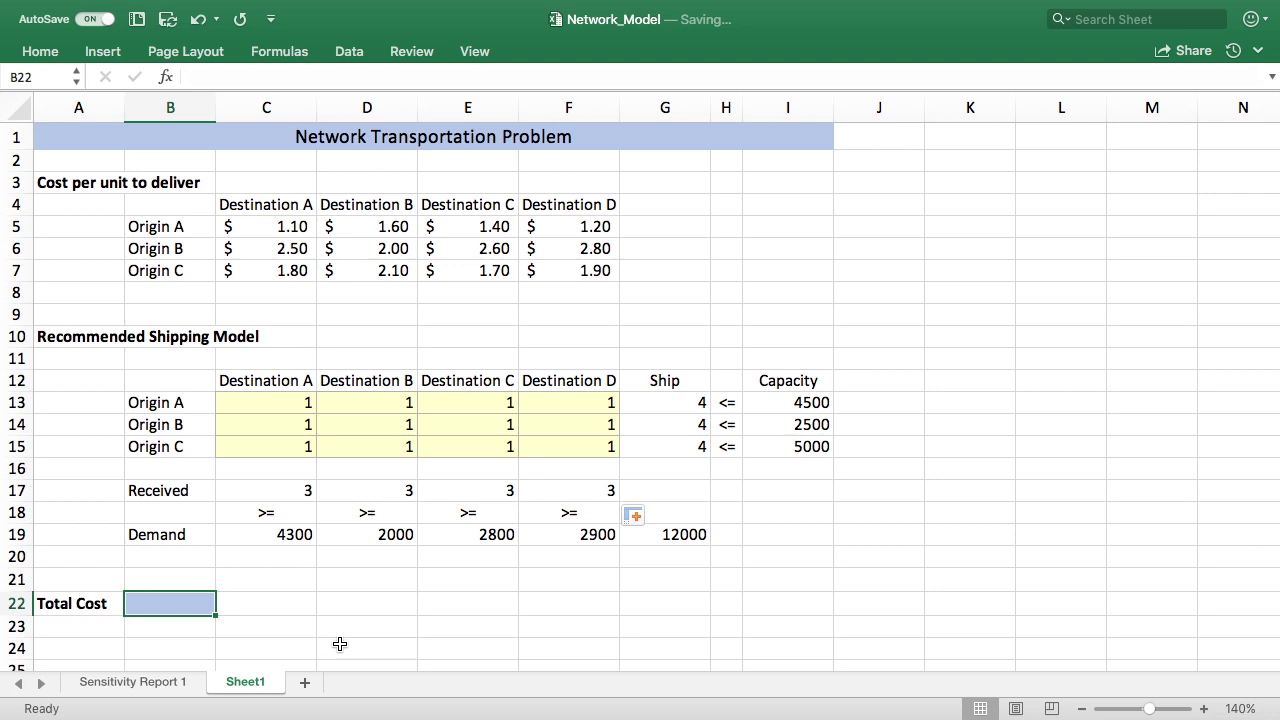
Enter =SUMPRODUCT(C5:F7,C13:F15) in B22, giving a Total Cost of $23
text(=sum)
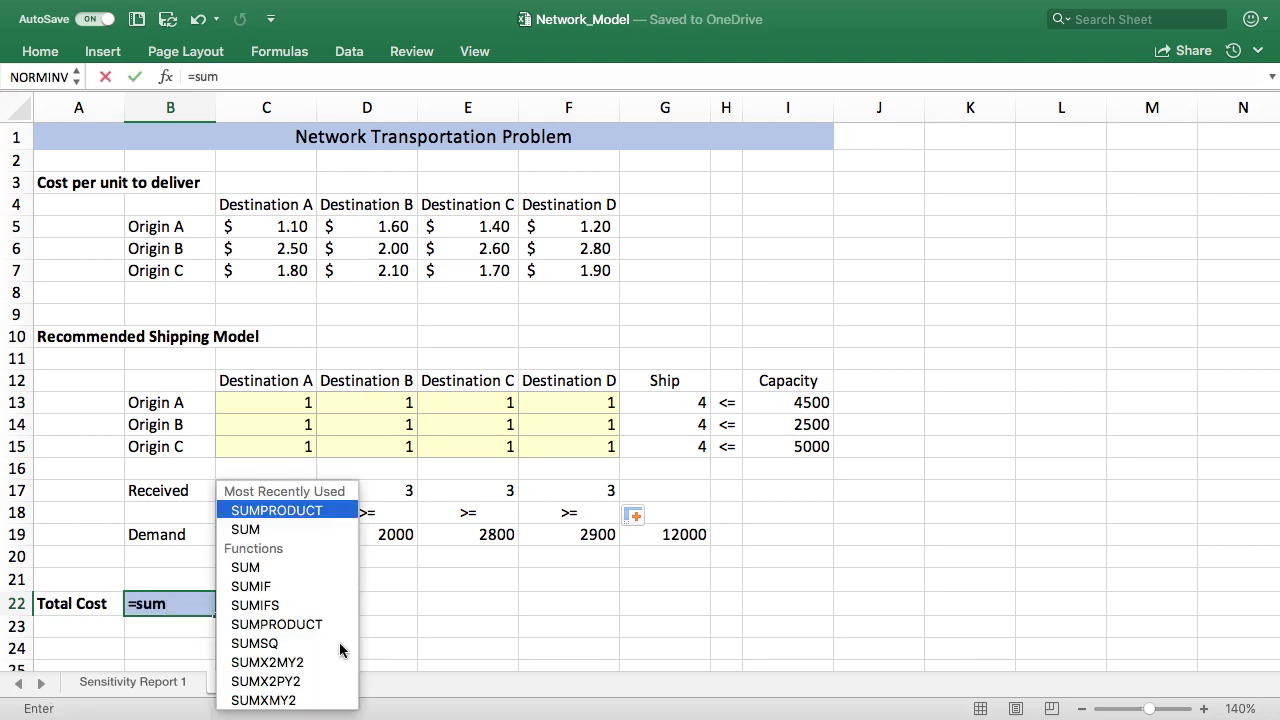
text(prod)
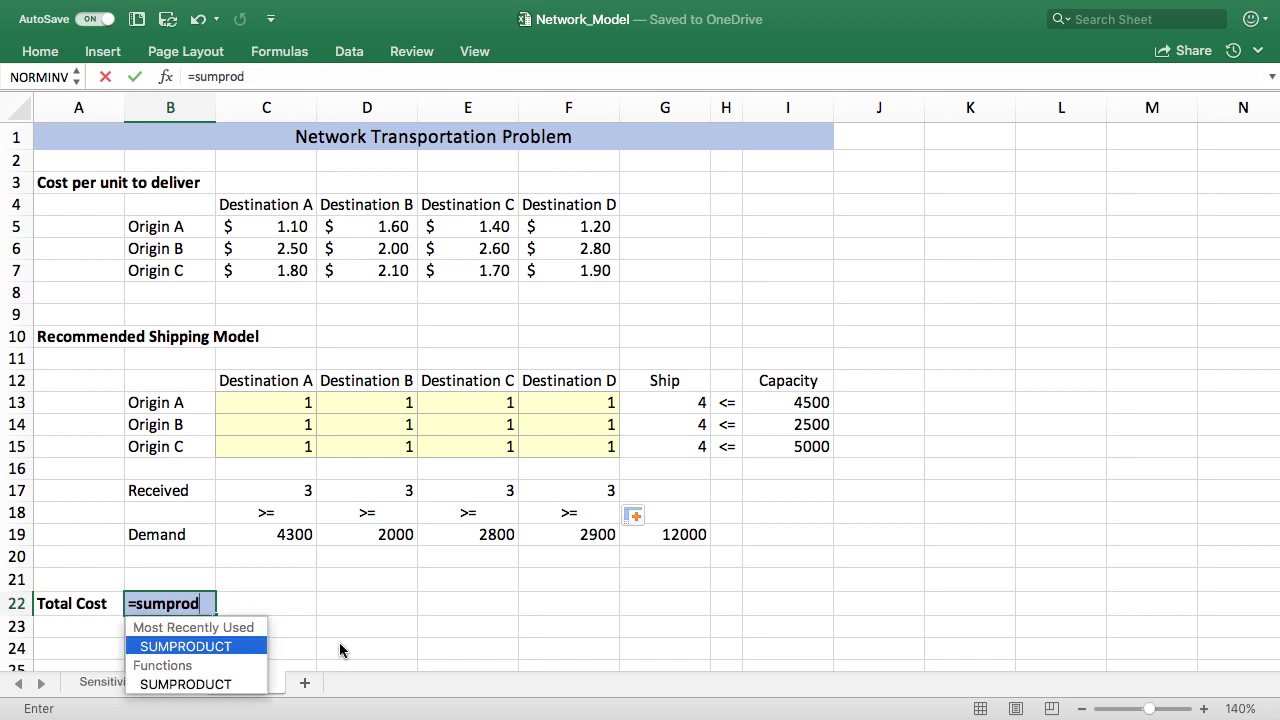
text(uct()
key(Up)
key(Up)
key(Up)
key(Up)
key(Up)
key(Up)
key(Up)
key(Up)
key(Up)
key(Up)
key(Up)
key(Up)
key(Up)
key(Up)
key(Up)
key(Up)
key(Up)
key(Right)
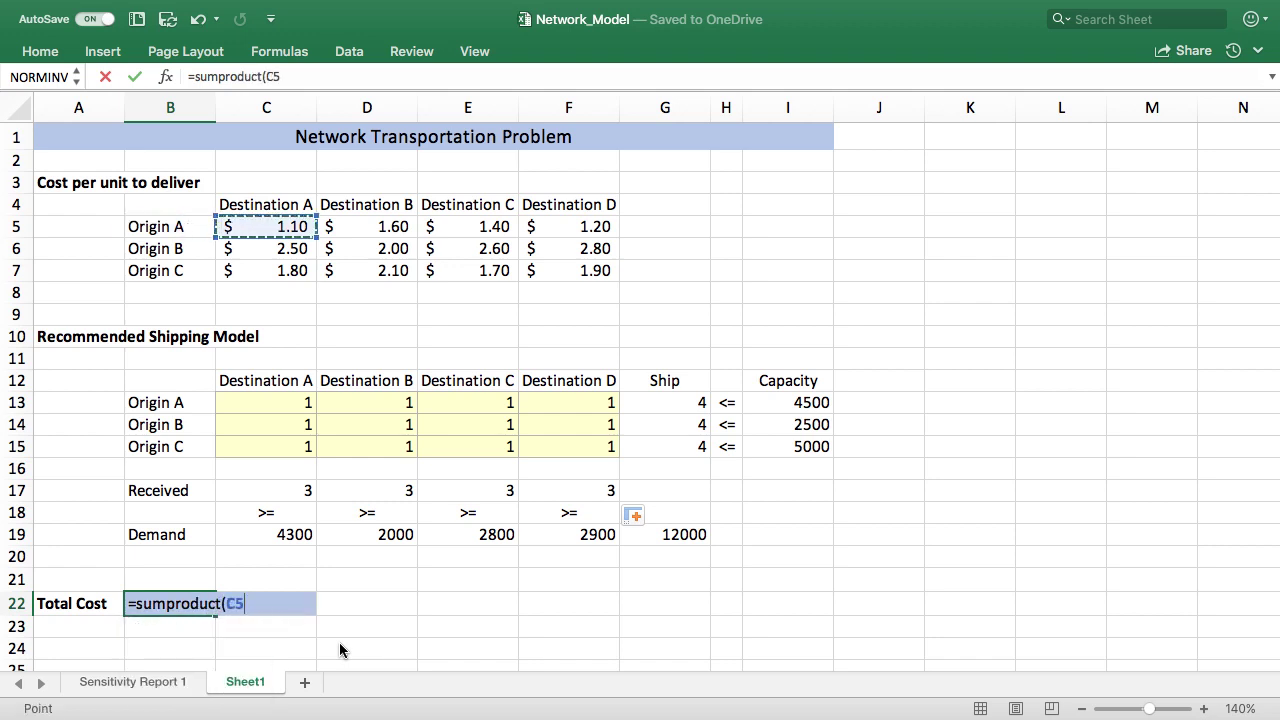
key(shift+Right)
key(shift+Right)
key(shift+Right)
key(shift+Down)
key(shift+Down)
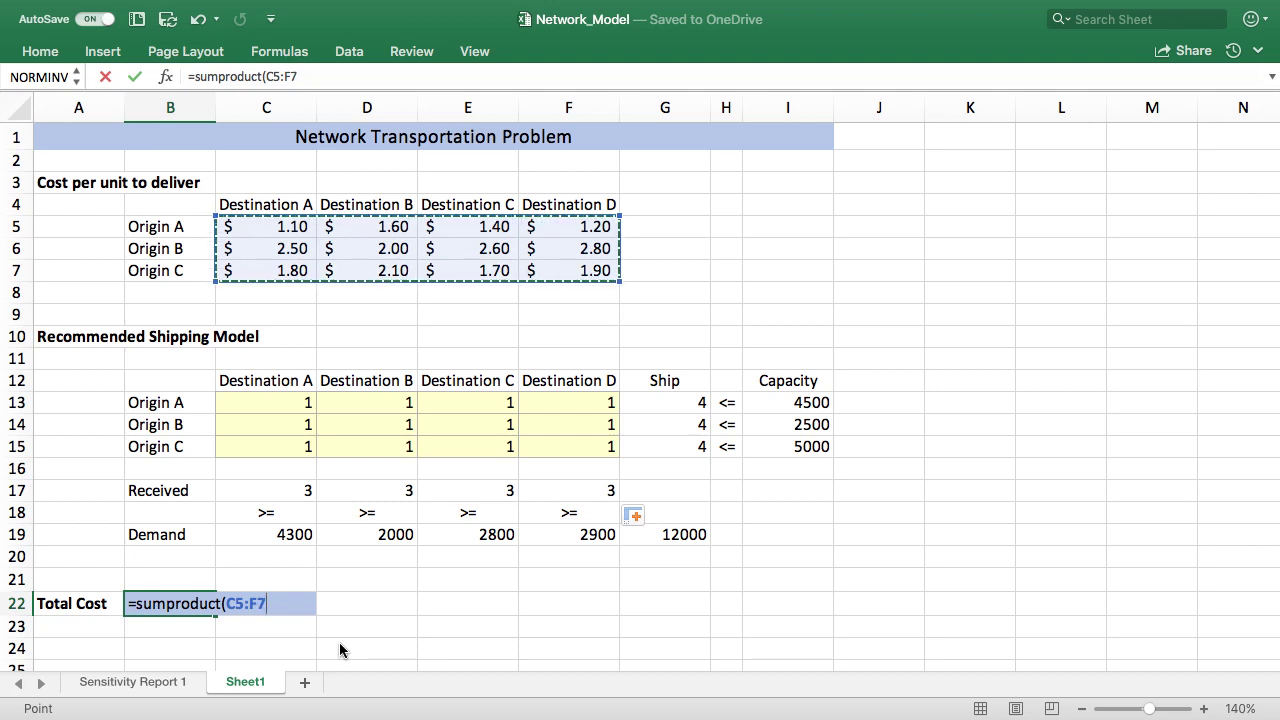
text(,)
key(Up)
key(Up)
key(Up)
key(Up)
key(Up)
key(Up)
key(Up)
key(Up)
key(Up)
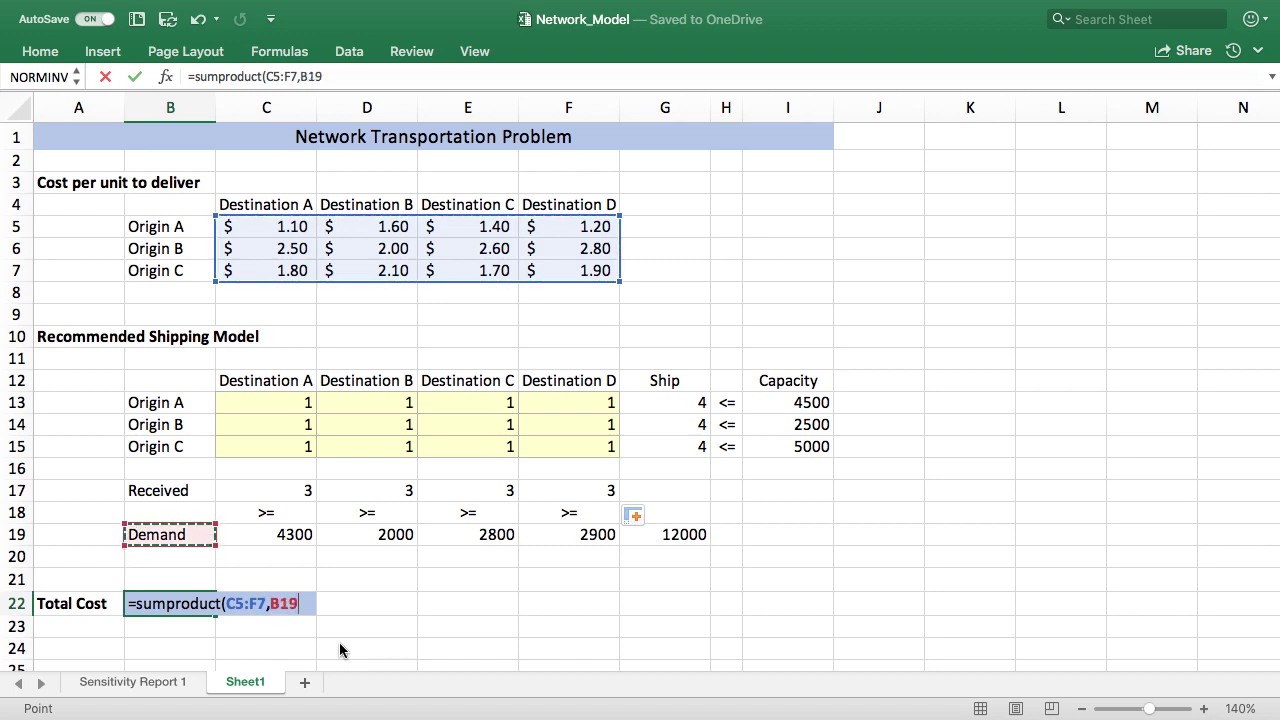
key(Right)
key(shift+Right)
key(shift+Right)
key(shift+Right)
key(shift+Down)
key(shift+Down)
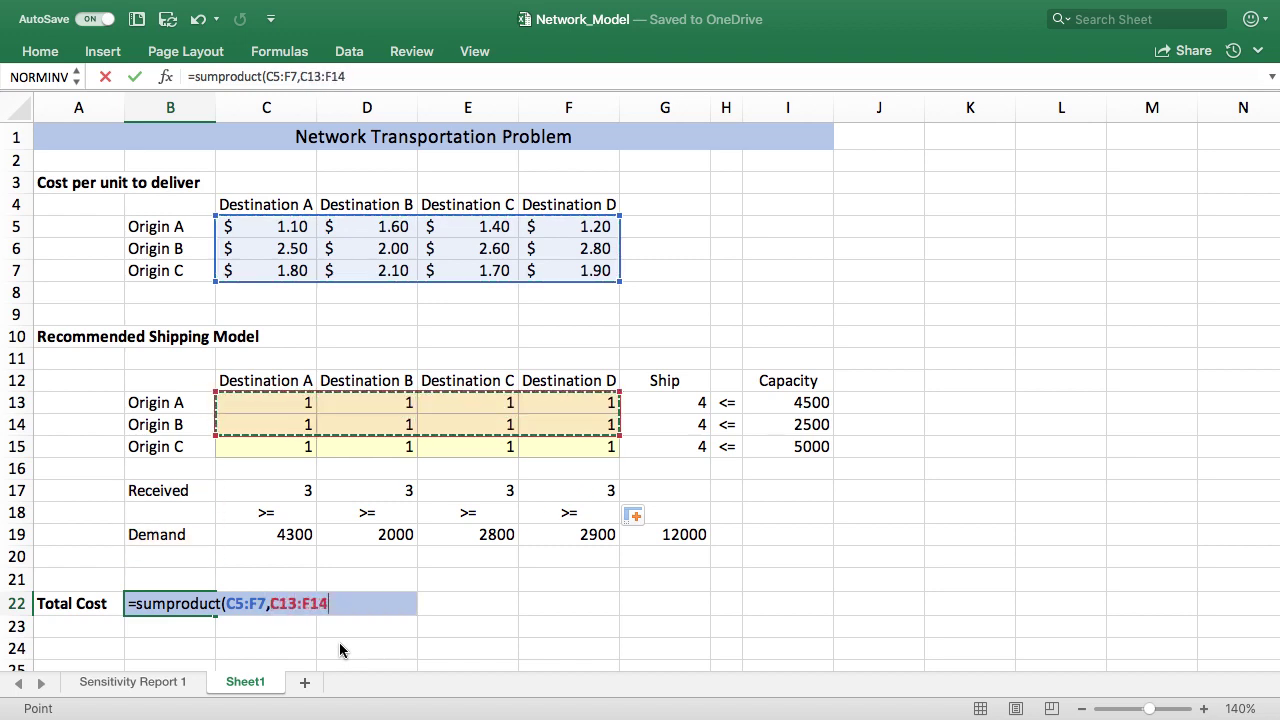
text())
key(Return)
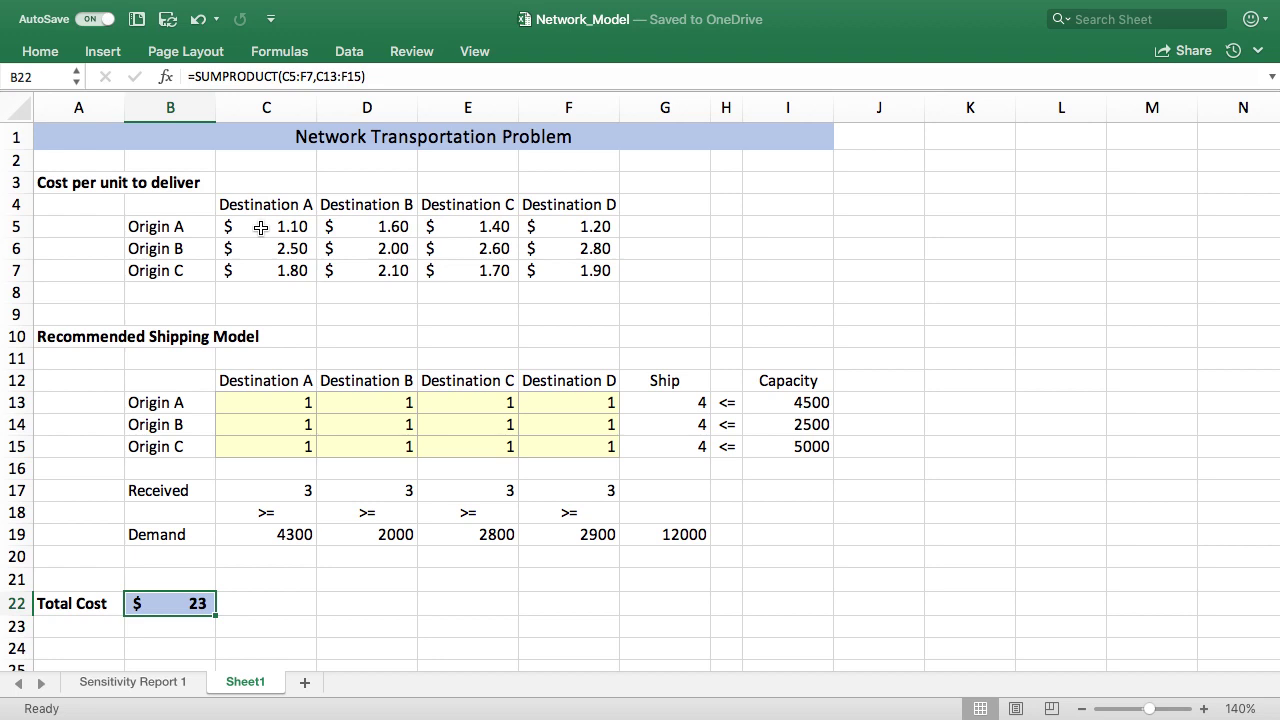
click(350, 52)
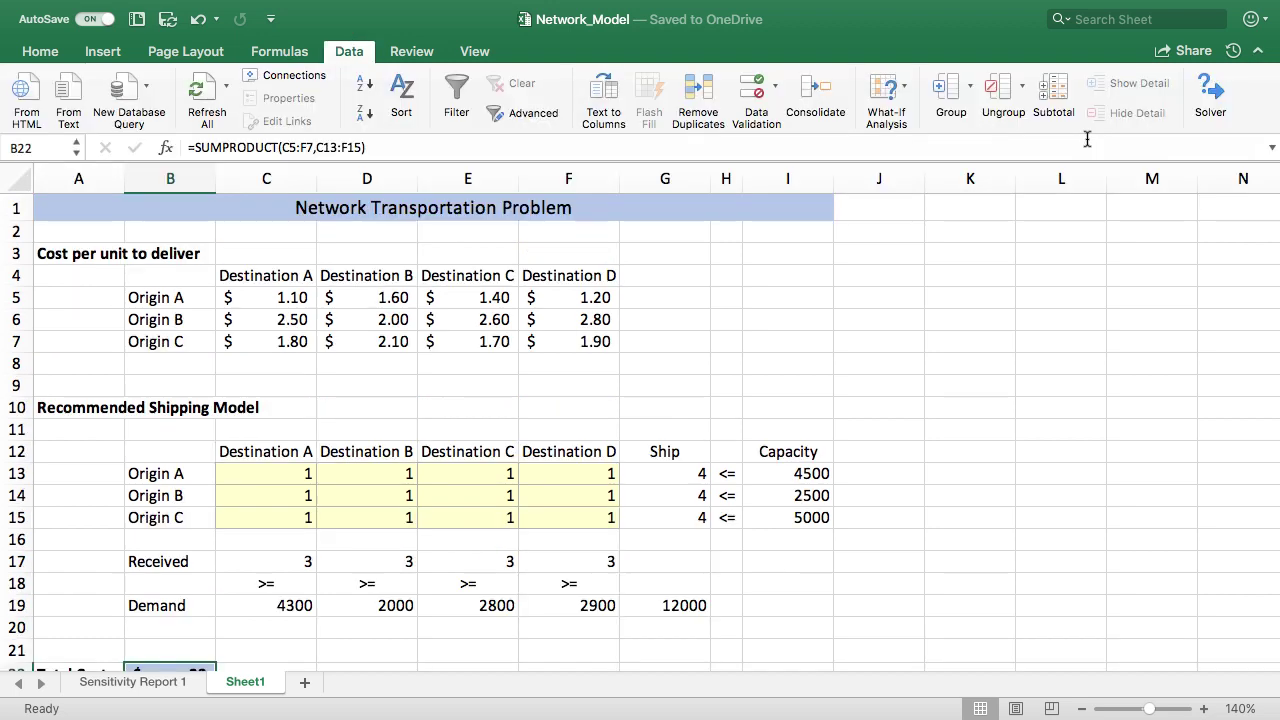
In Solver, set objective $B$22 to Min with variable cells C13:F15
click(1221, 104)
click(1221, 104)
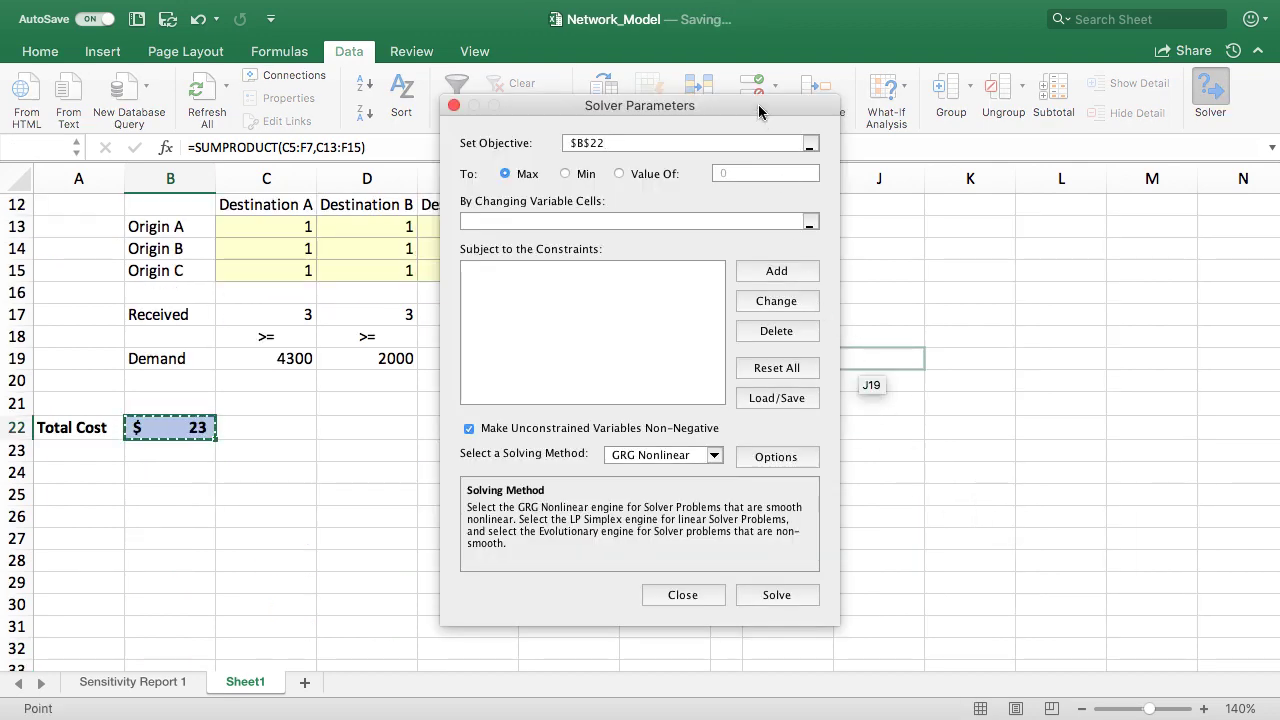
drag(760, 111, 873, 96)
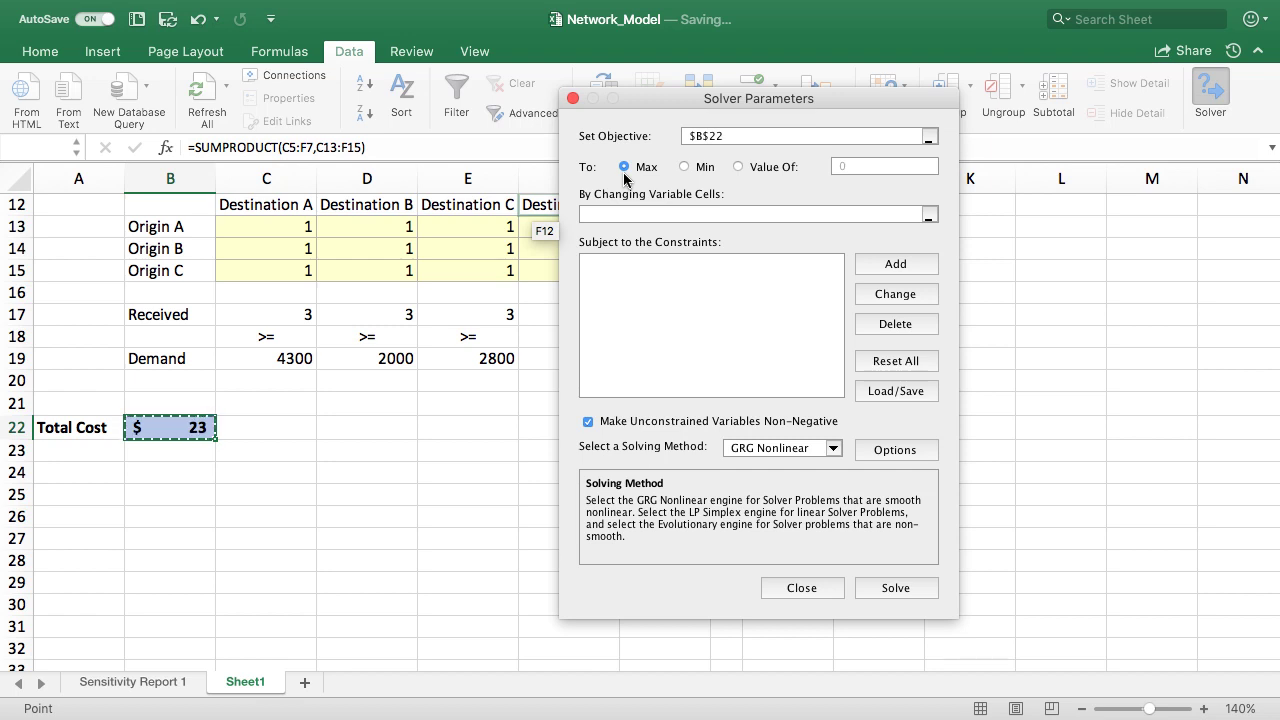
click(685, 168)
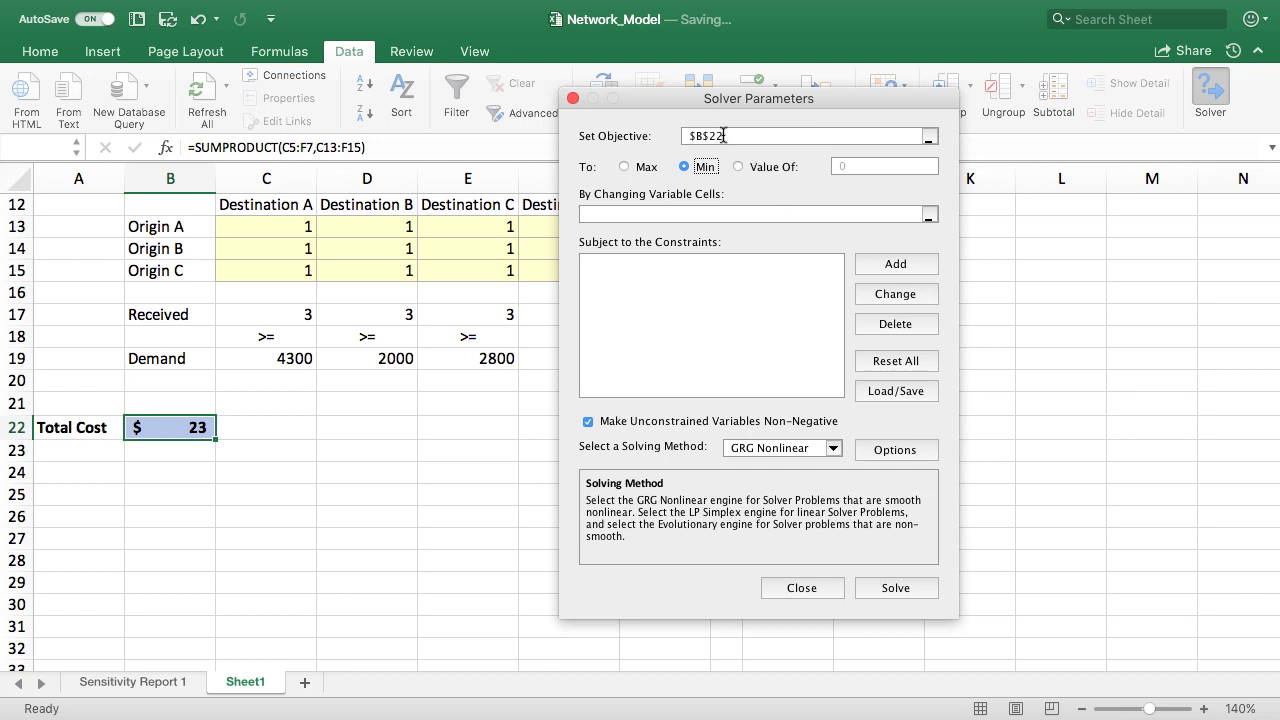
drag(703, 99, 832, 120)
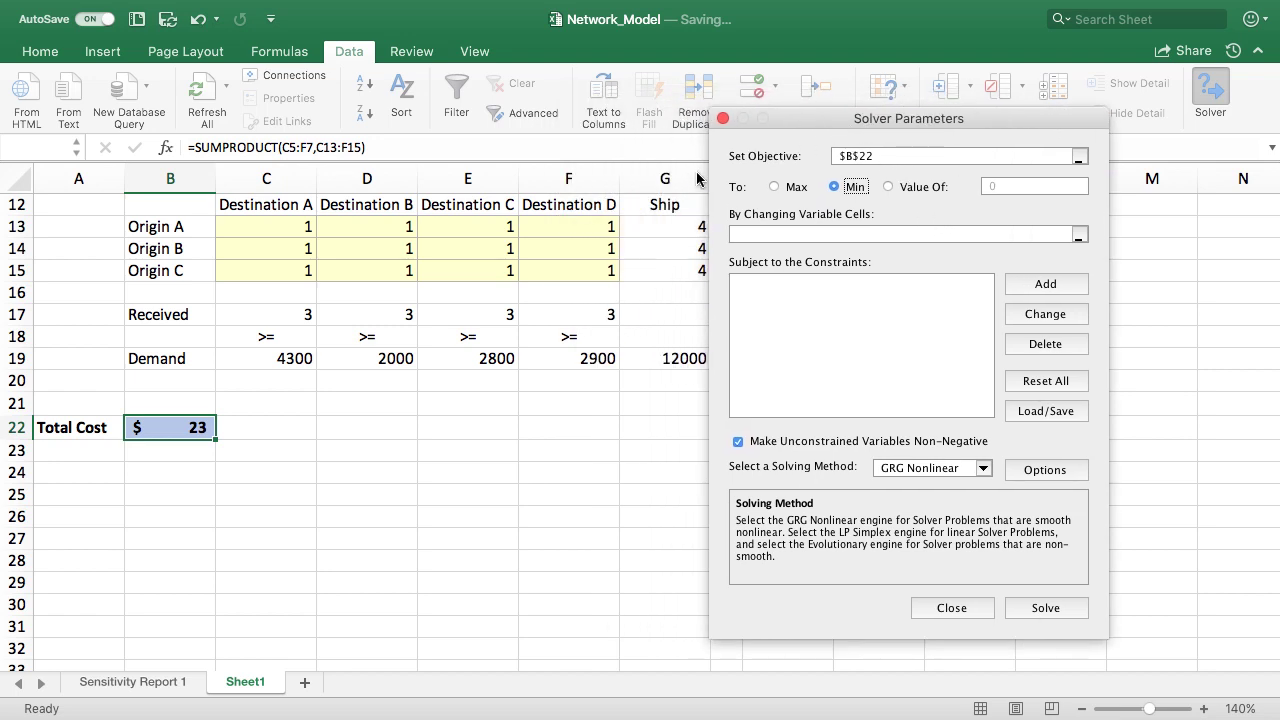
click(760, 234)
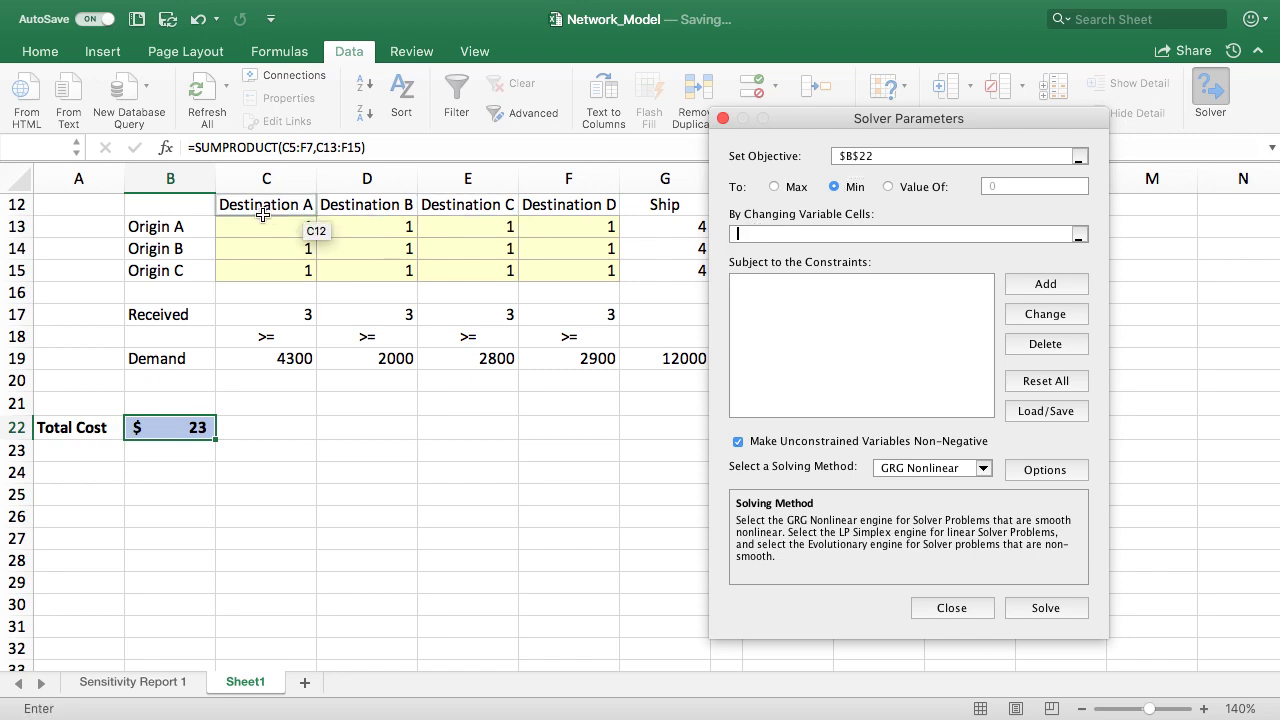
drag(268, 229, 551, 277)
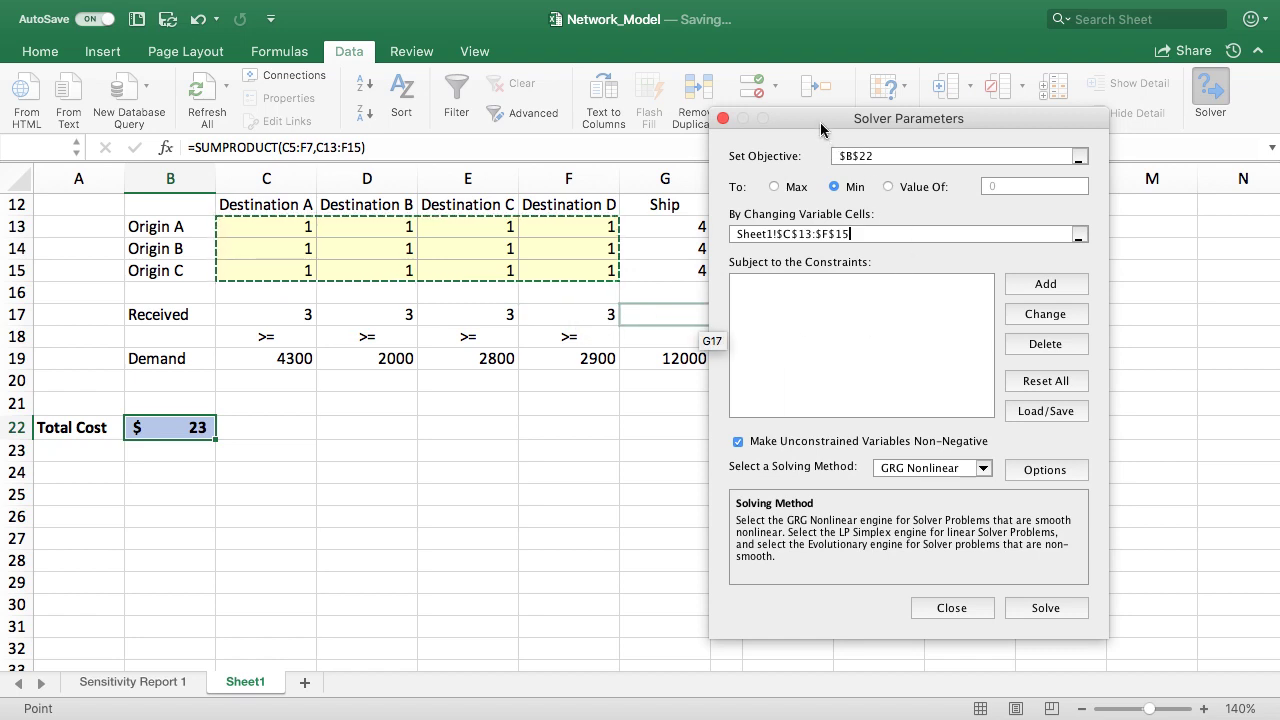
drag(822, 124, 894, 119)
Add the capacity constraint G13:G15 <= I13:I15
key(Escape)
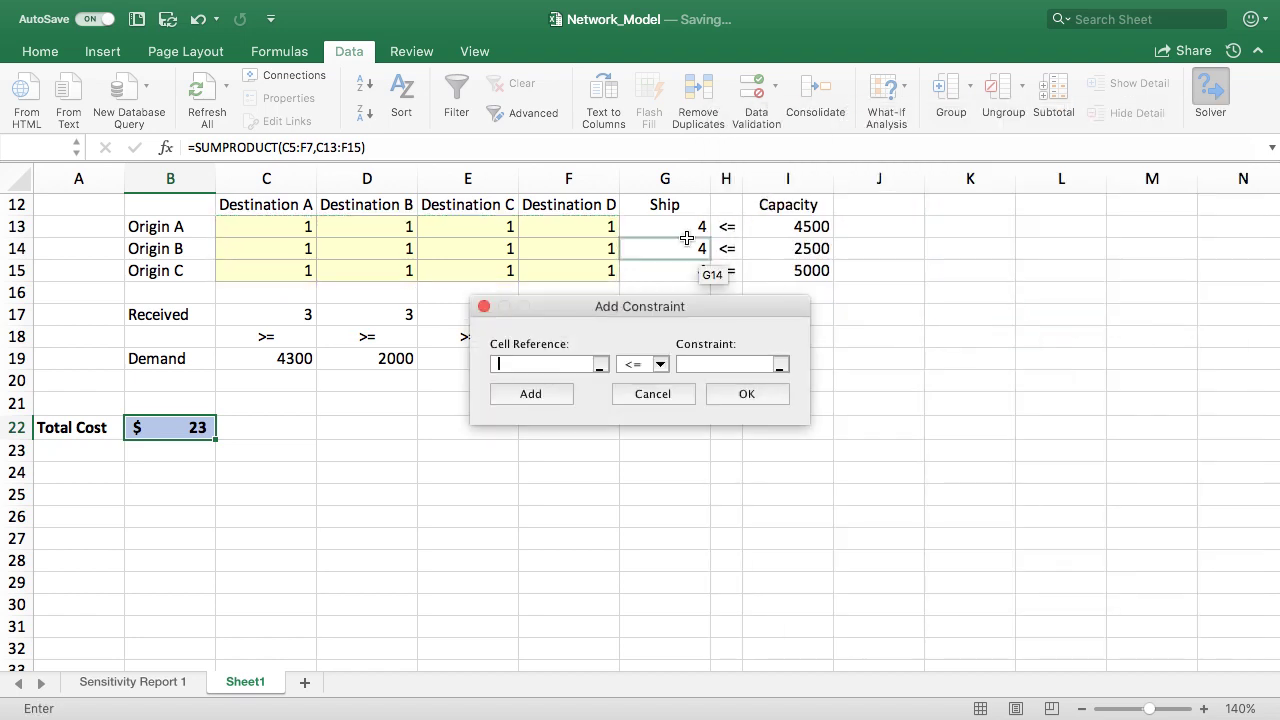
click(679, 231)
drag(679, 231, 679, 276)
click(713, 366)
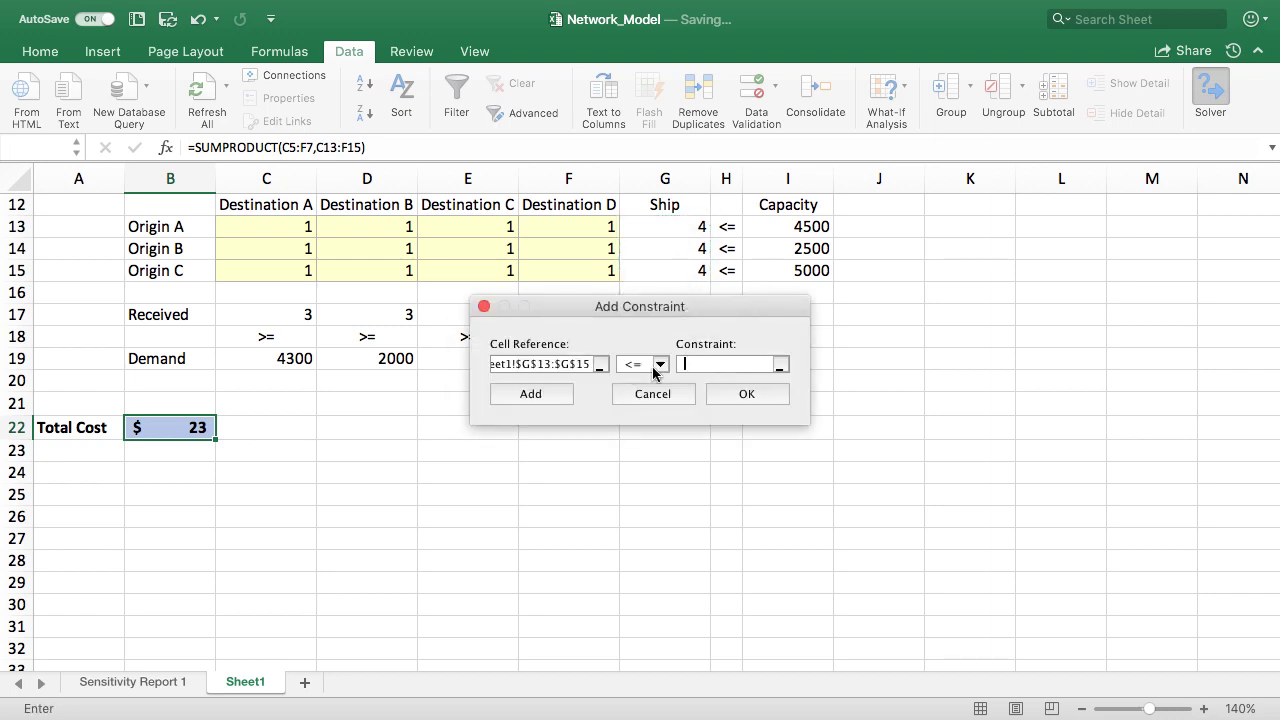
drag(765, 227, 772, 272)
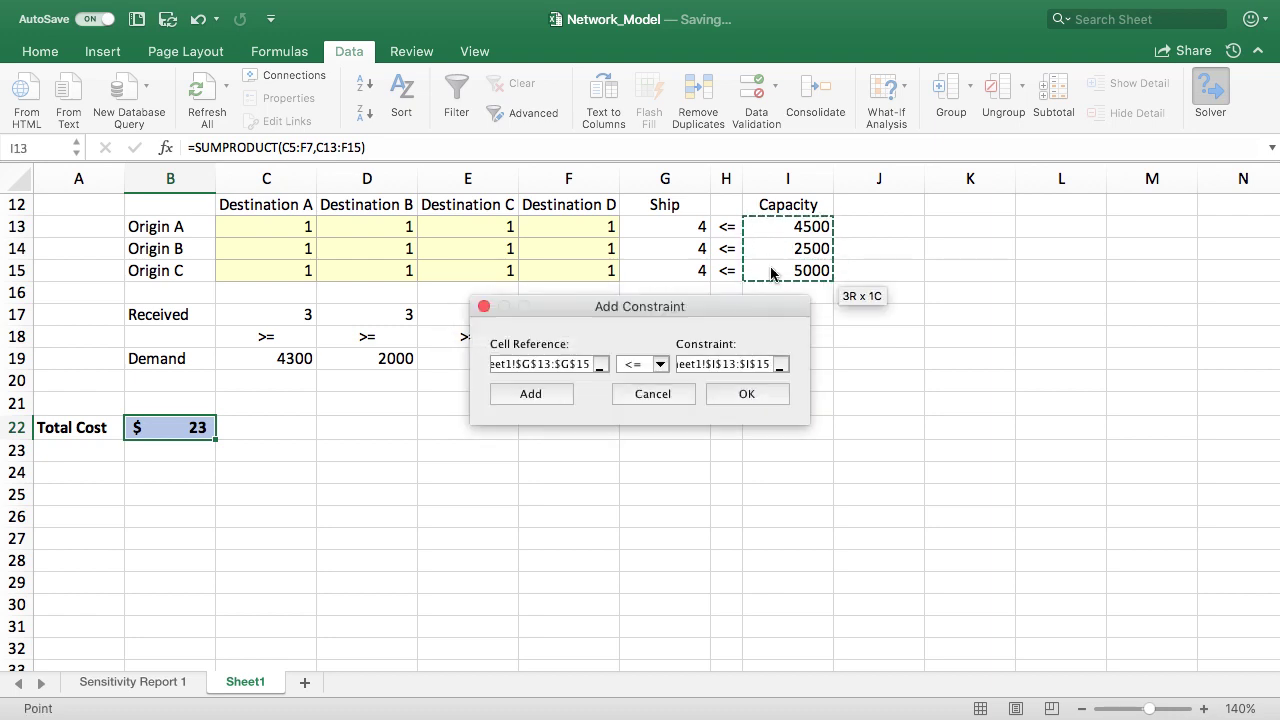
click(549, 396)
Add the demand constraint C17:F17 >= C19:F19
drag(586, 306, 613, 416)
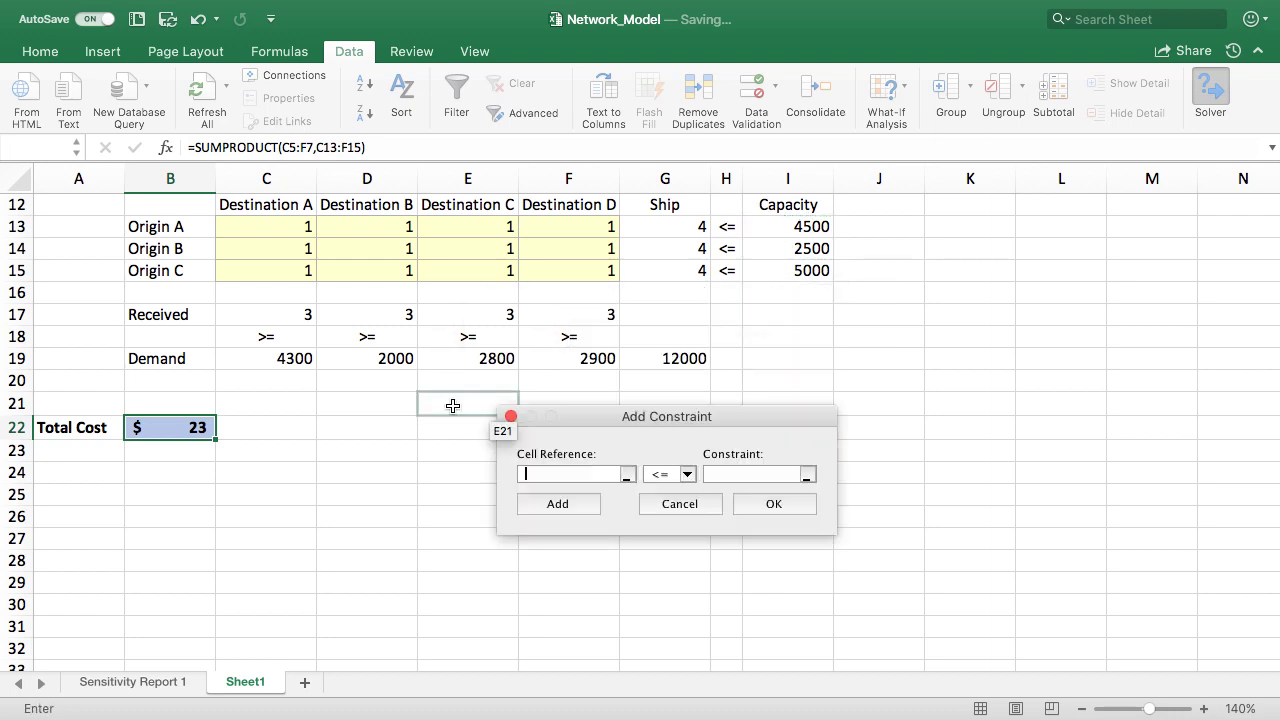
drag(277, 313, 531, 327)
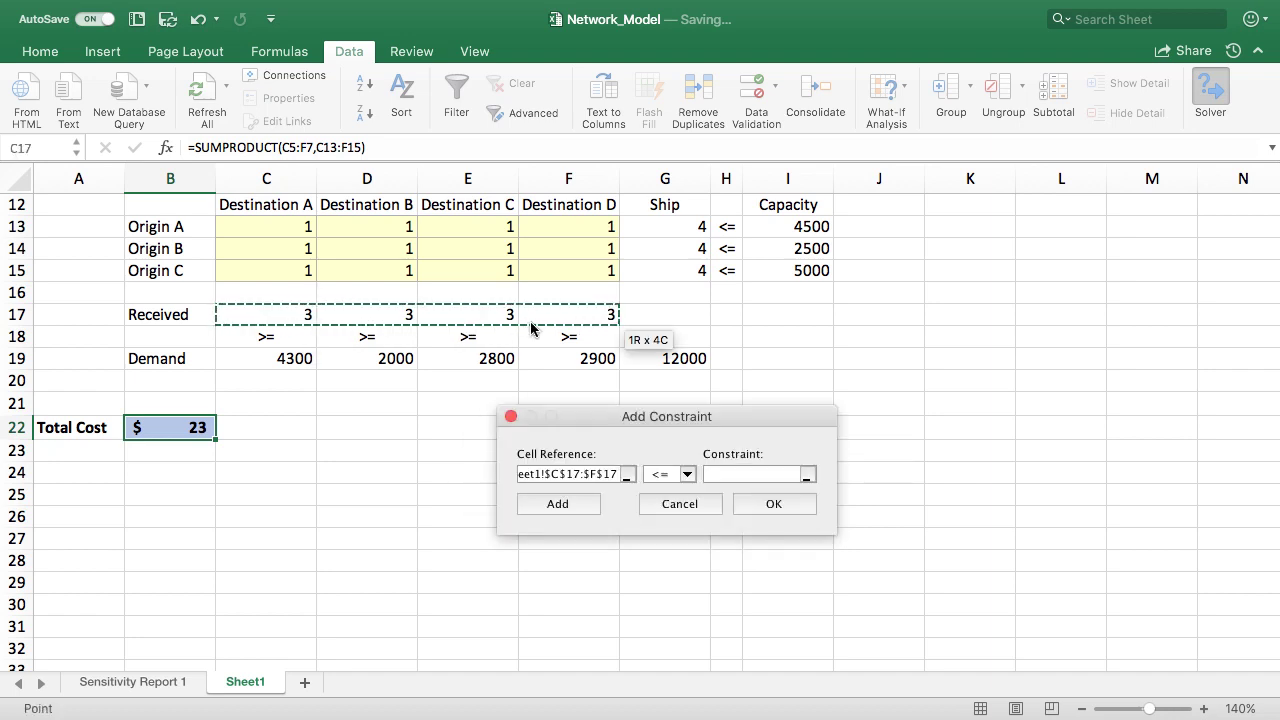
click(688, 476)
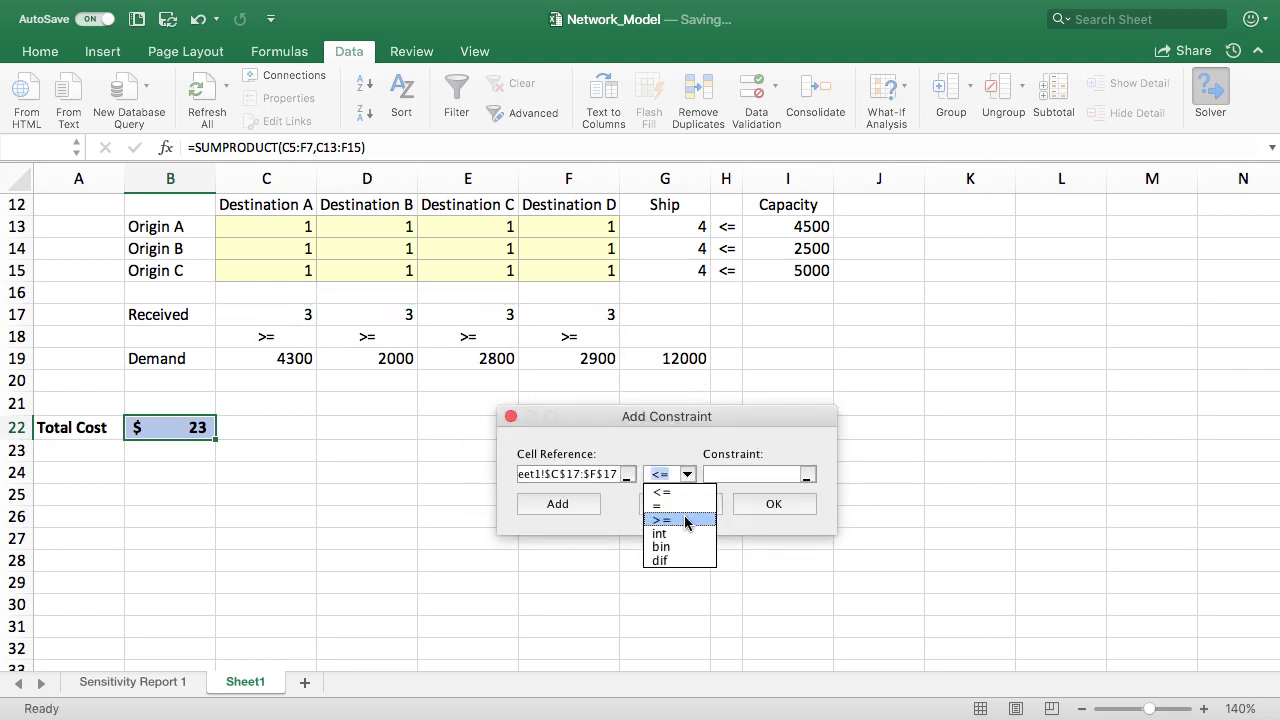
click(685, 519)
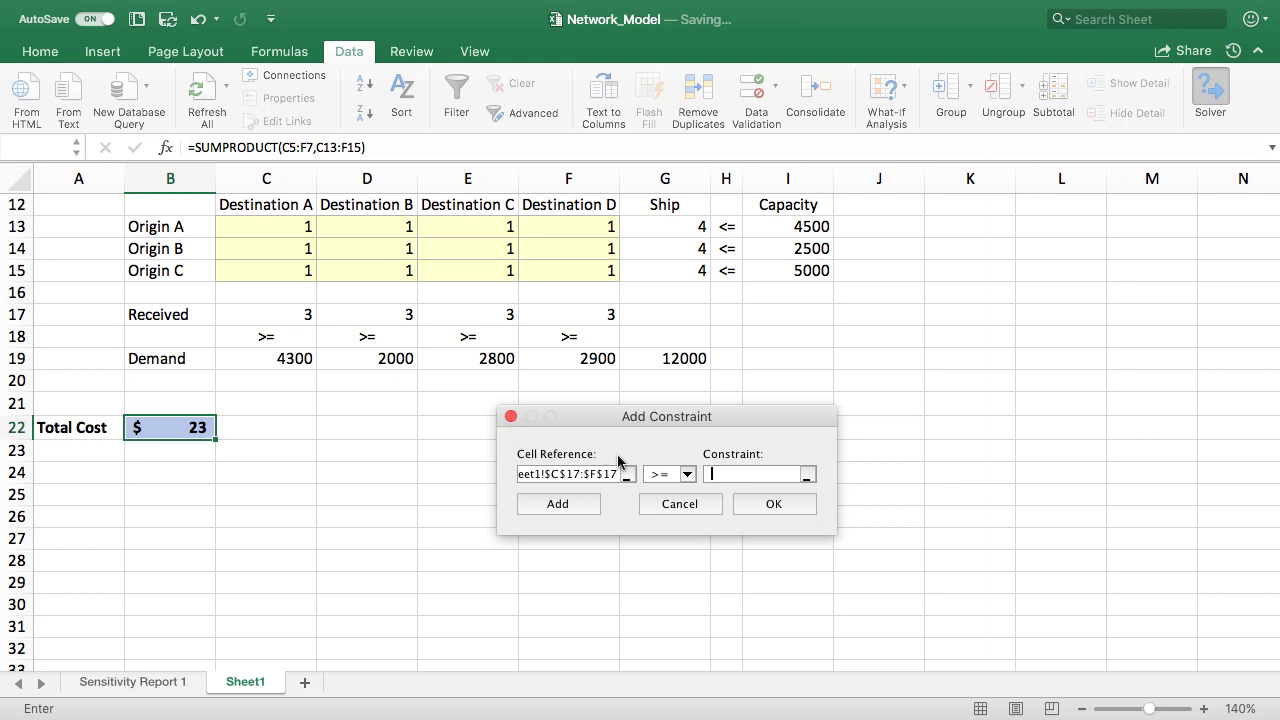
drag(268, 369, 580, 360)
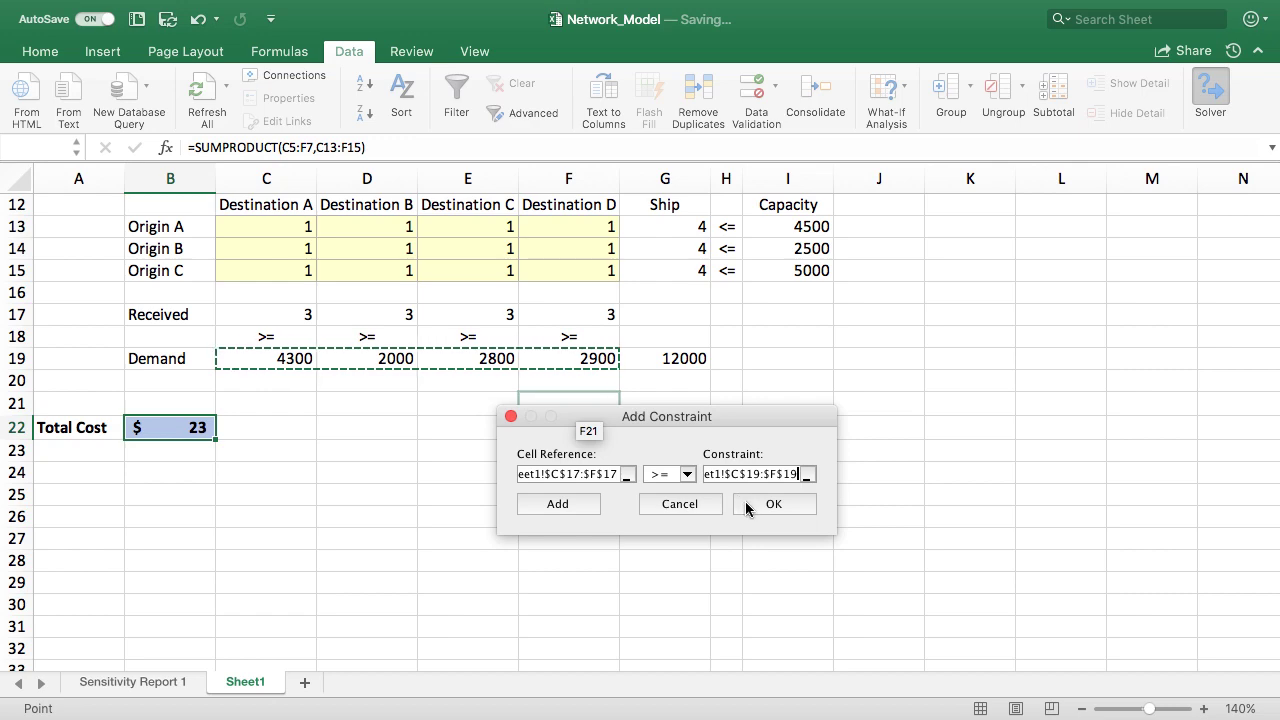
click(773, 504)
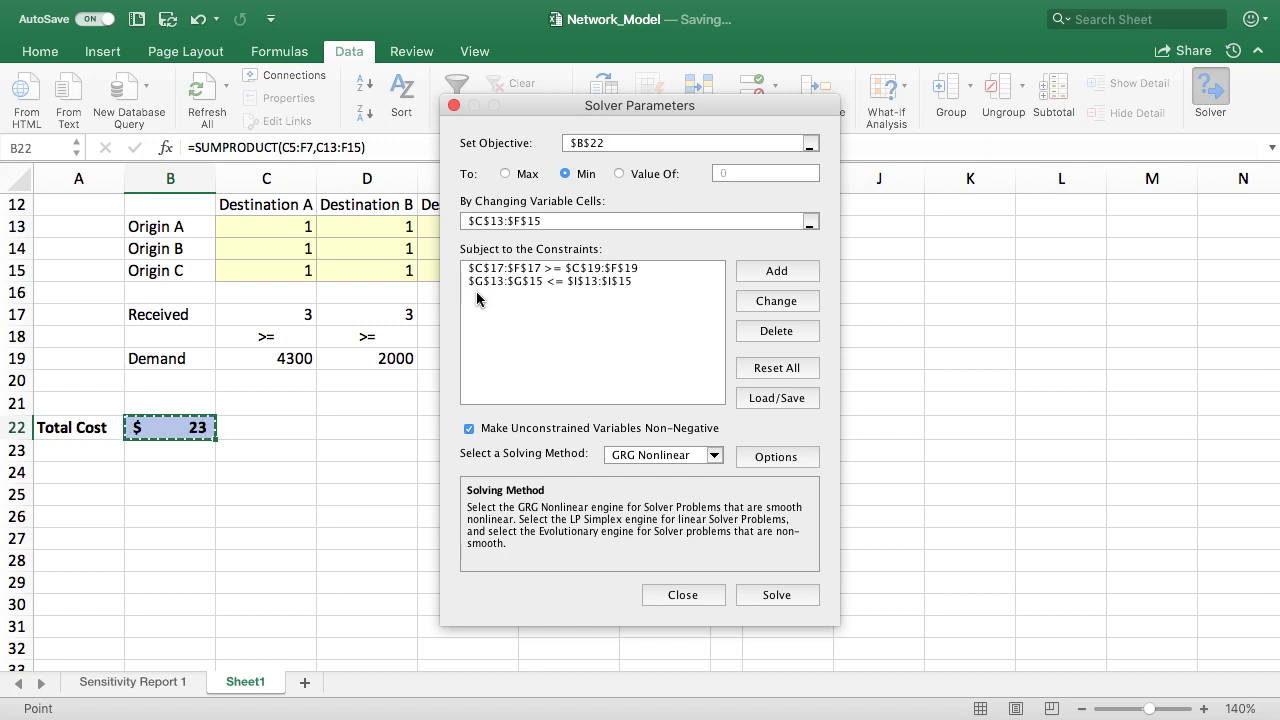
Select Simplex LP as the Solver solving method
click(714, 457)
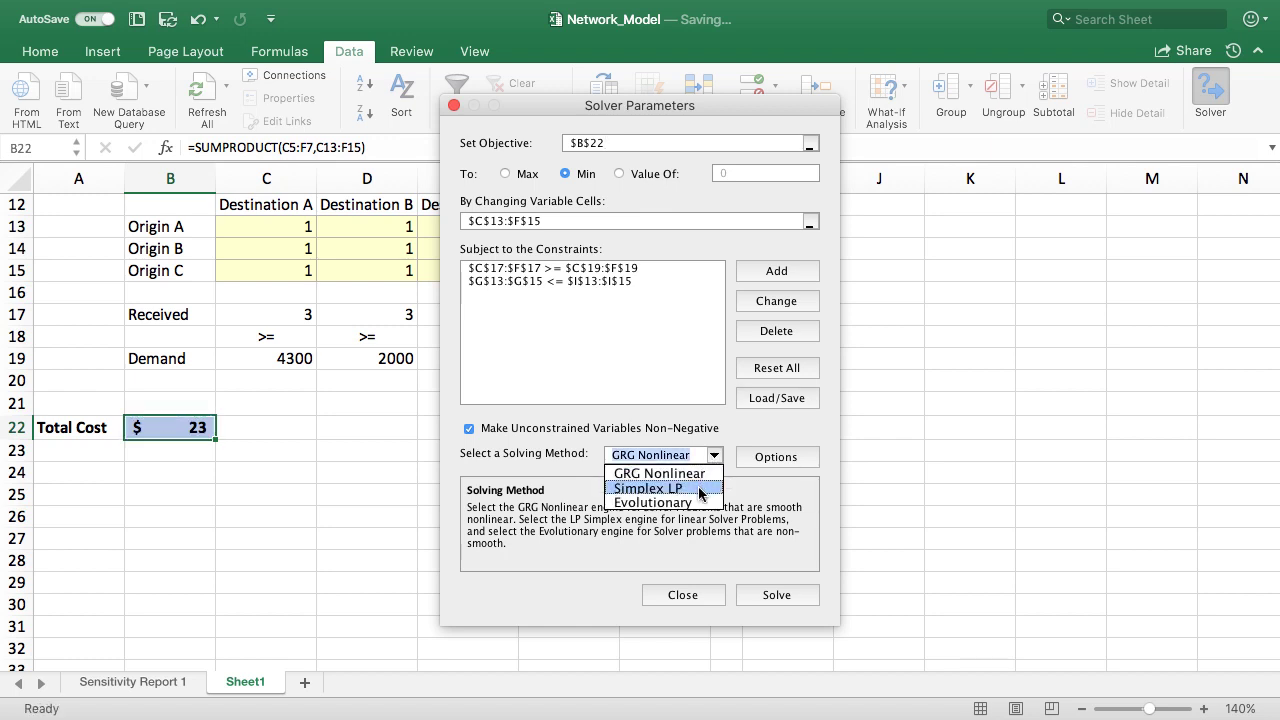
click(700, 490)
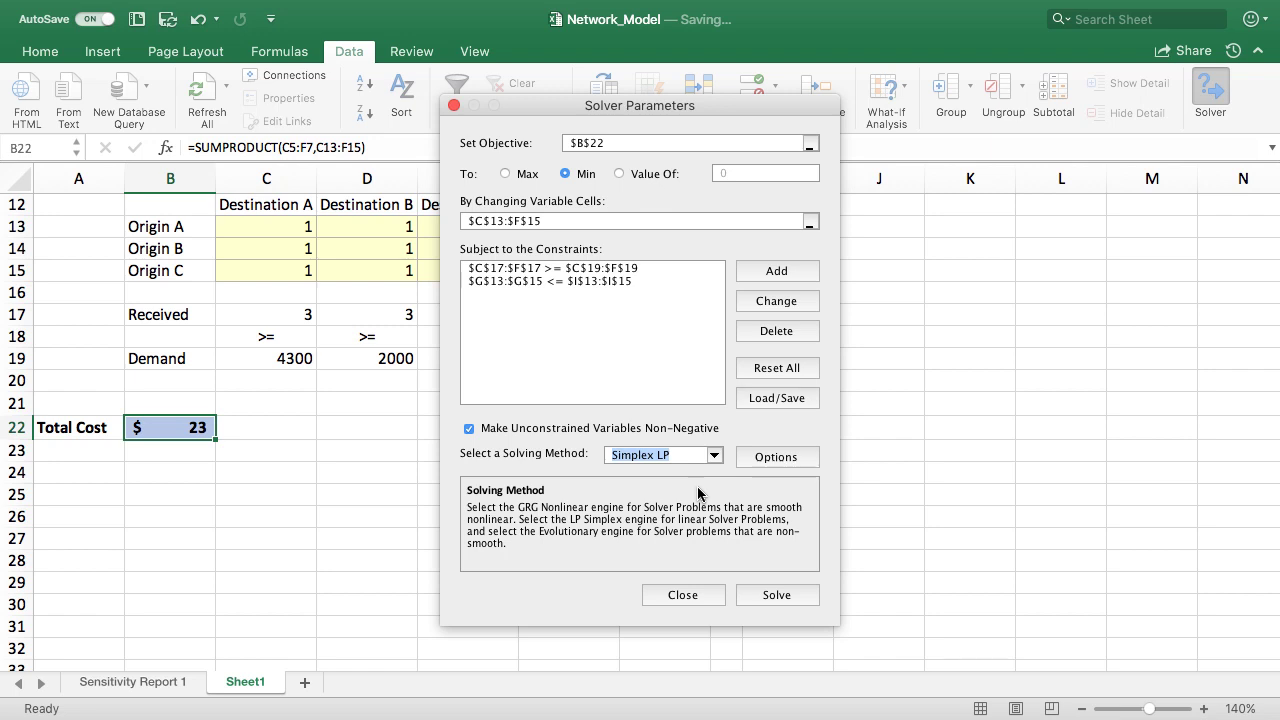
Solve, keep the $19,210 solution and generate a Sensitivity report
click(777, 595)
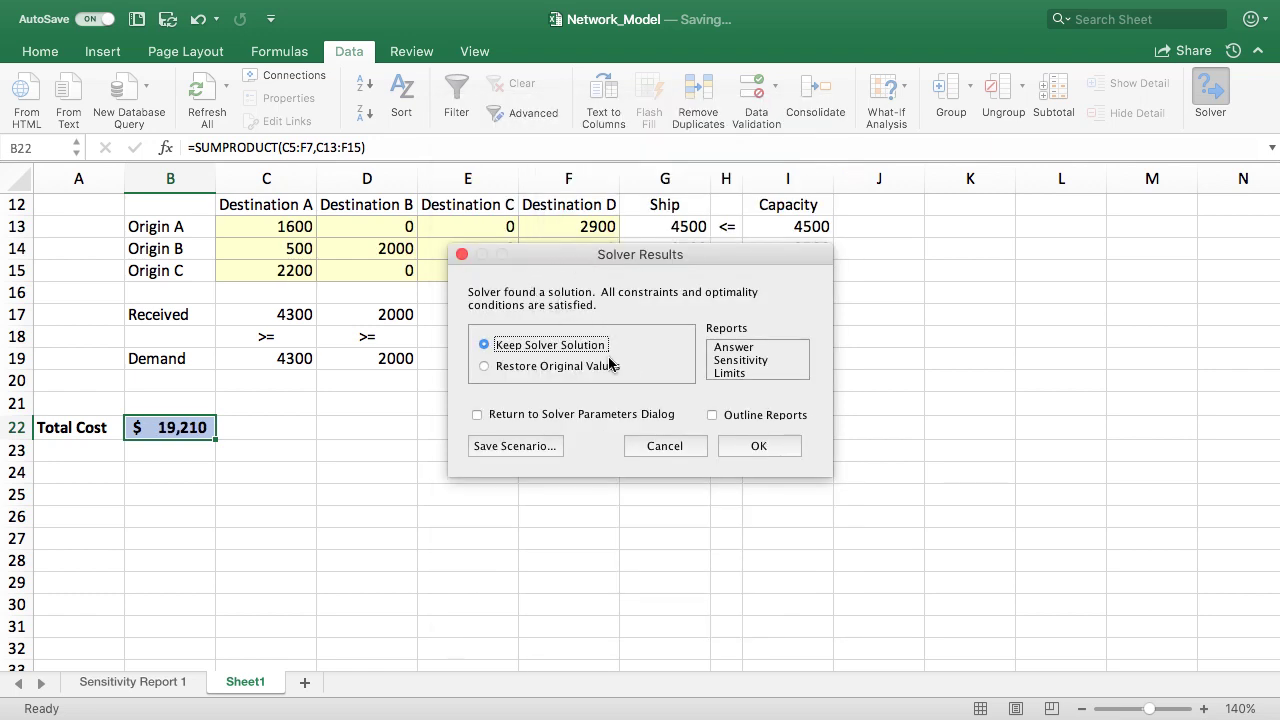
click(741, 362)
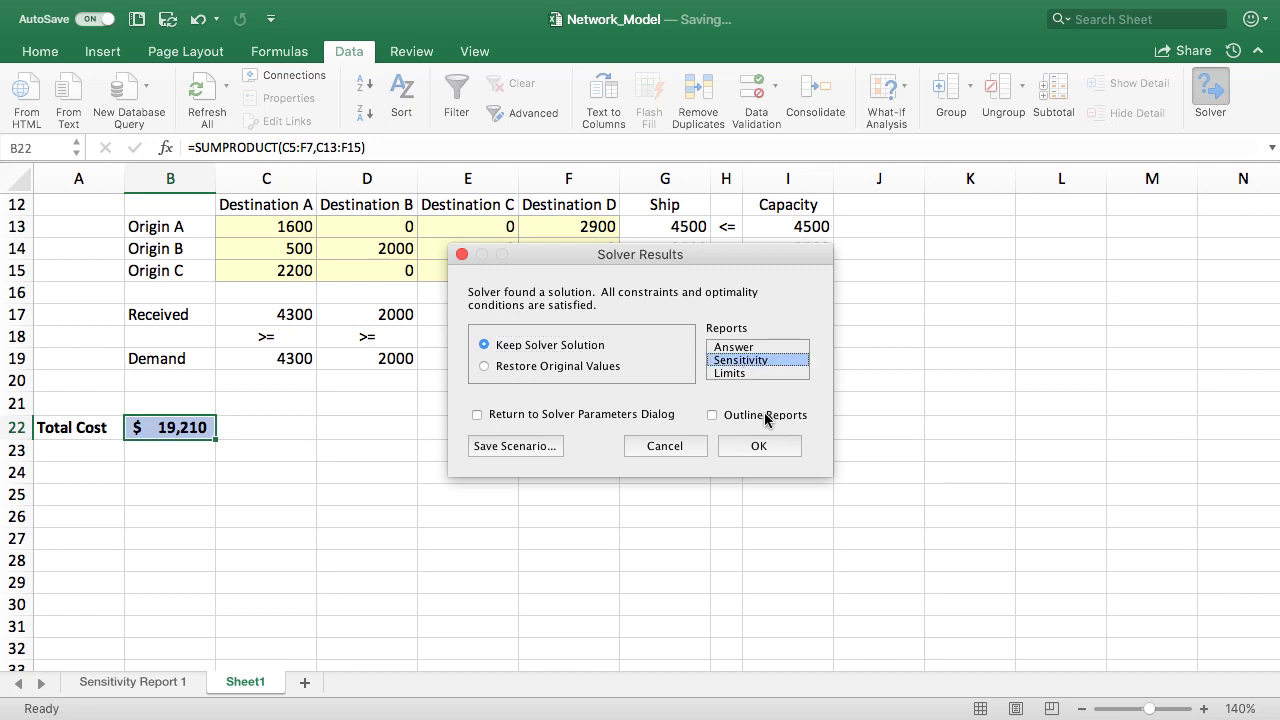
click(766, 448)
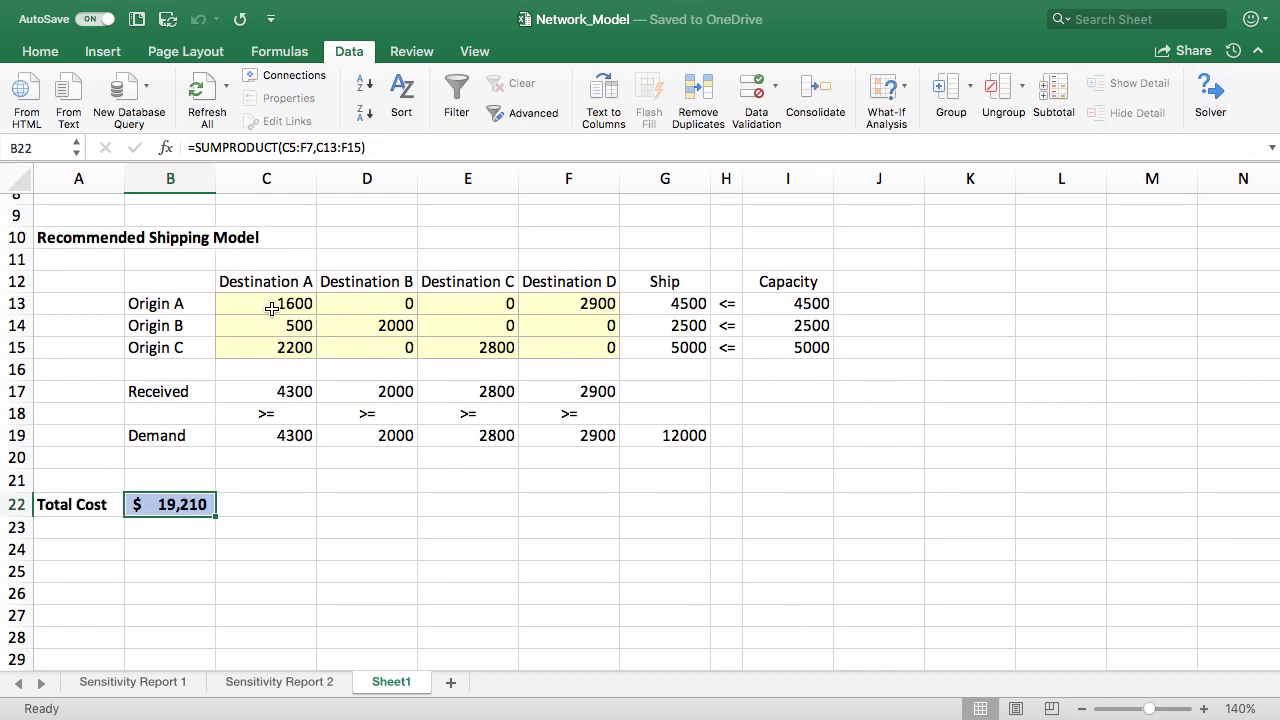
scroll(275, 305, up, 4)
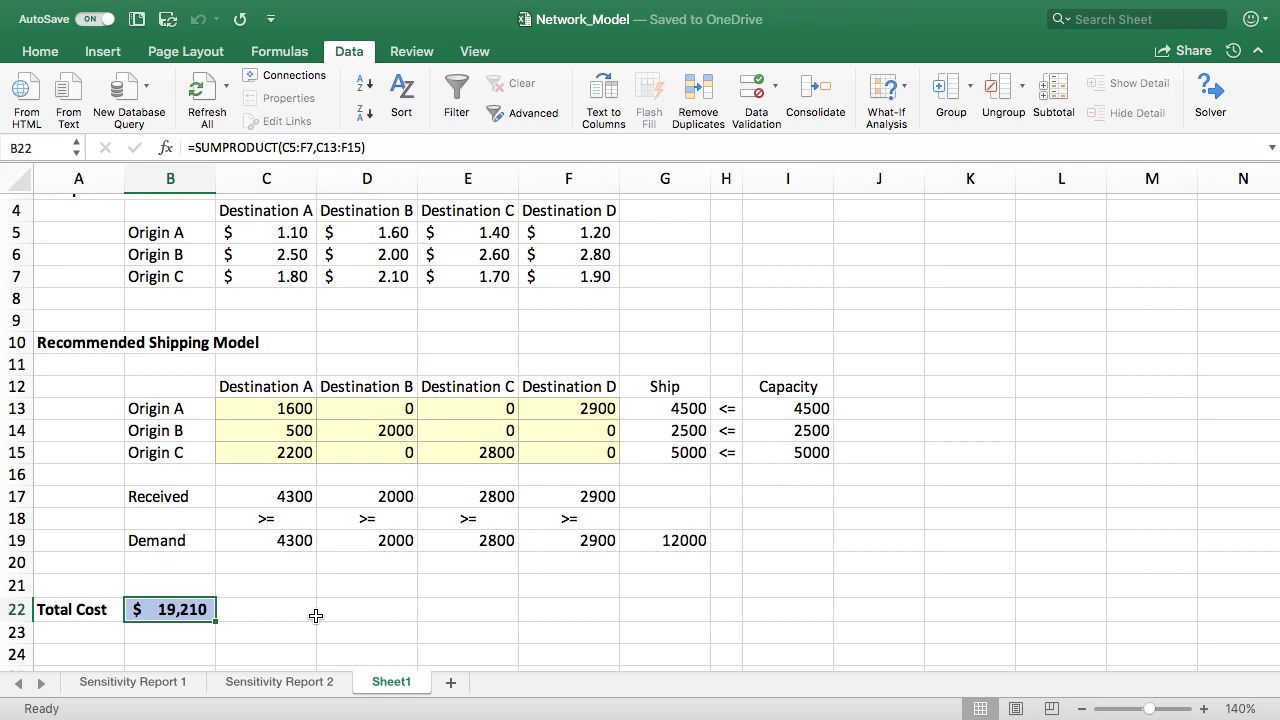
Review the Sensitivity Report 2 sheet, then return to the solved model on Sheet1
click(305, 683)
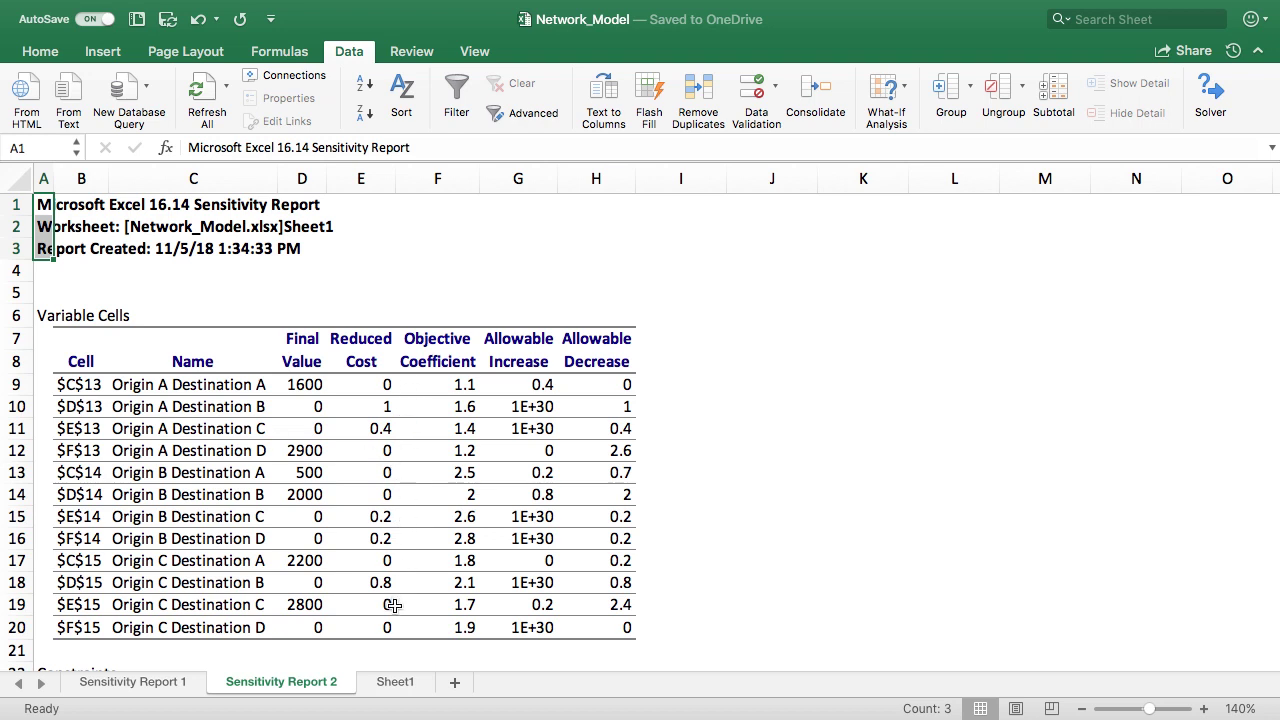
key(ctrl+Page_Down)
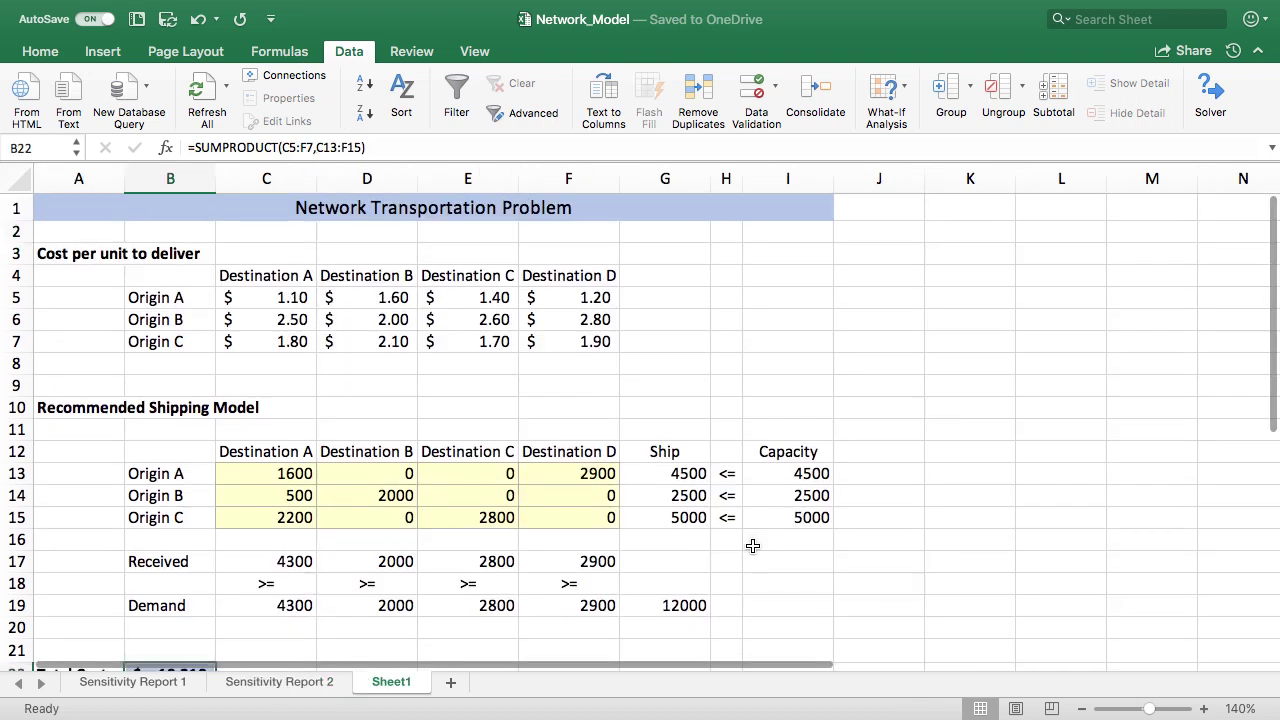